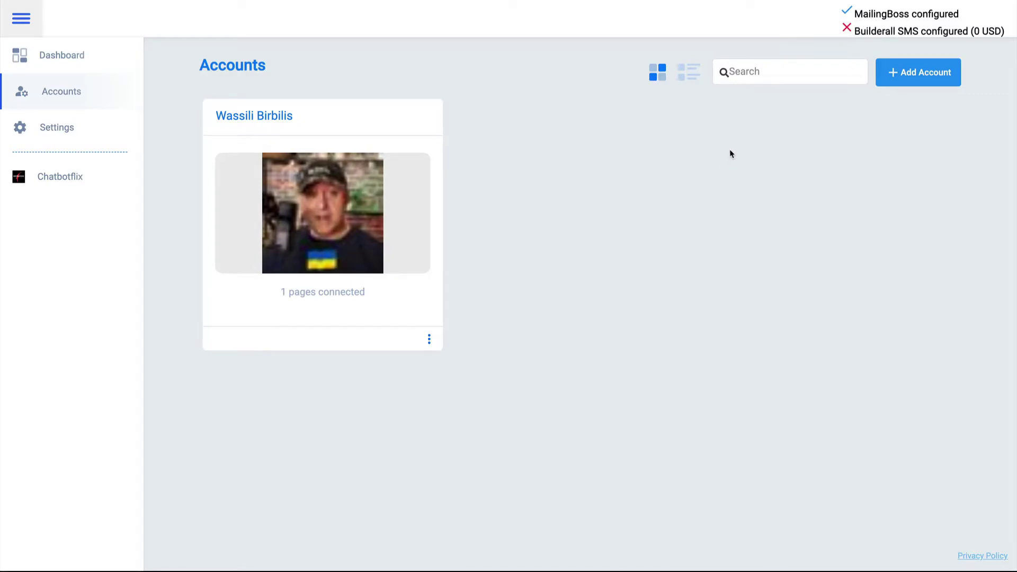
# - Create a Landing Page growth tool named LP1 for the Chatbotflix page
pyautogui.click(50, 180)
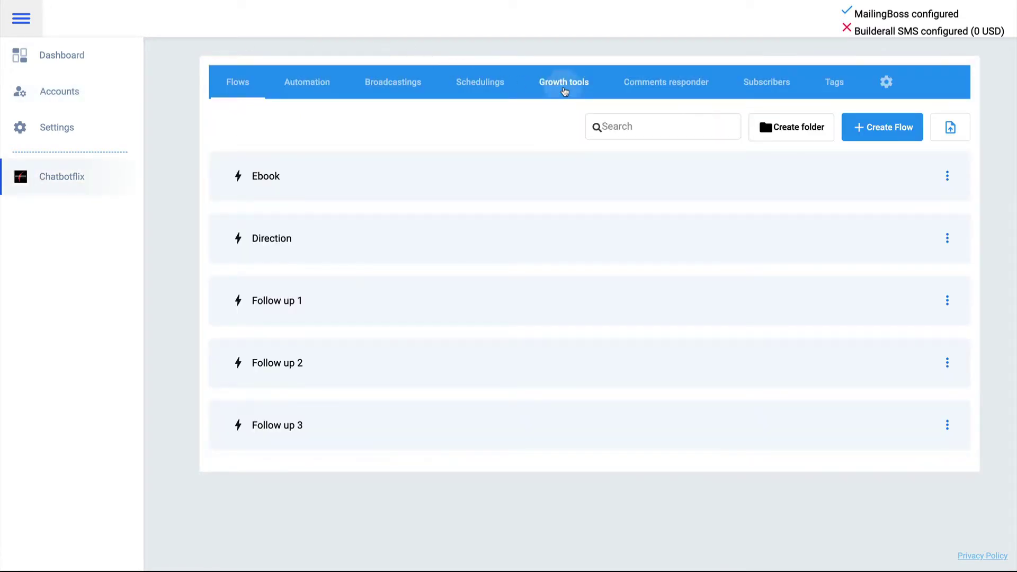
pyautogui.click(564, 91)
pyautogui.click(264, 166)
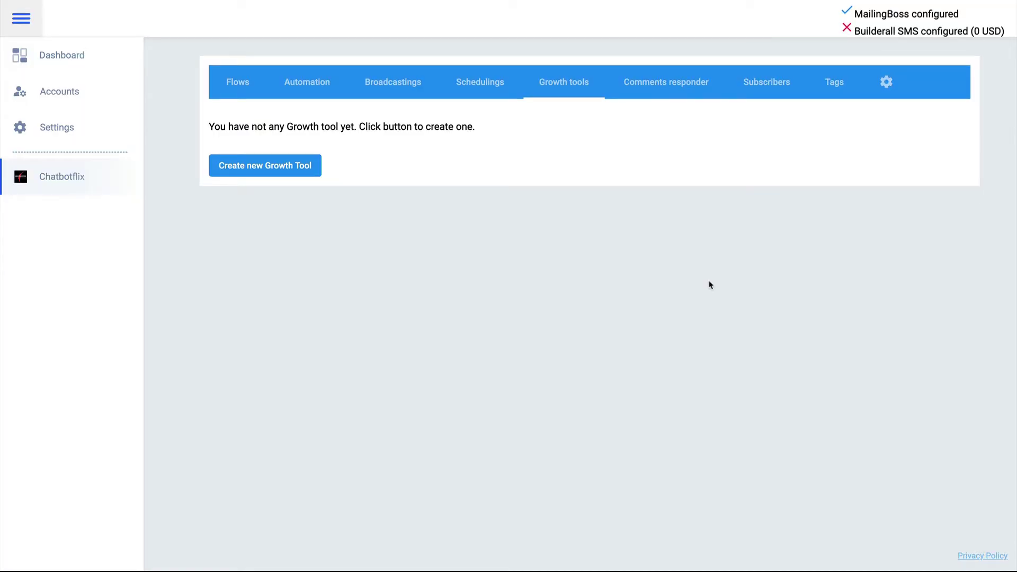
pyautogui.click(267, 169)
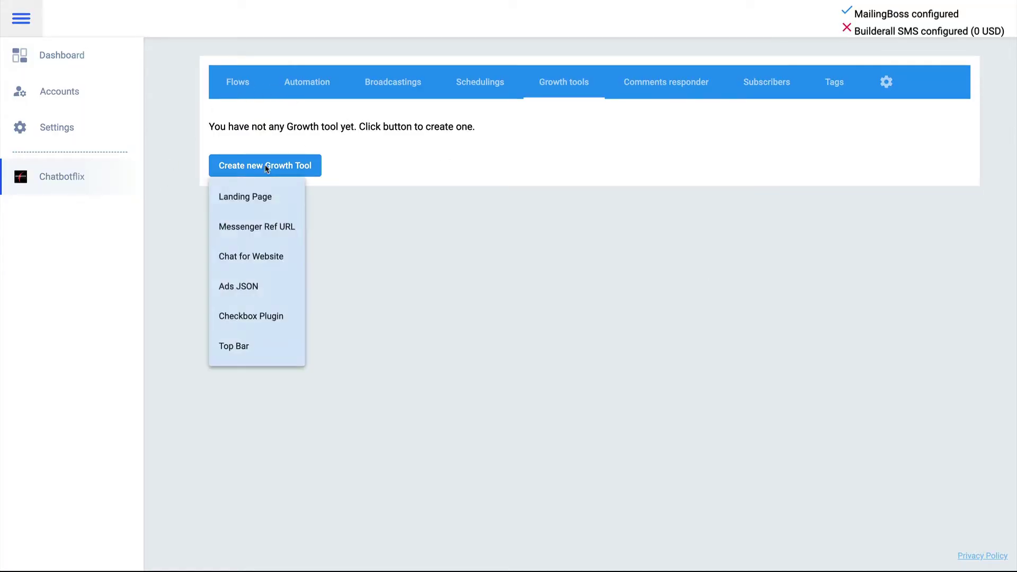
pyautogui.click(236, 198)
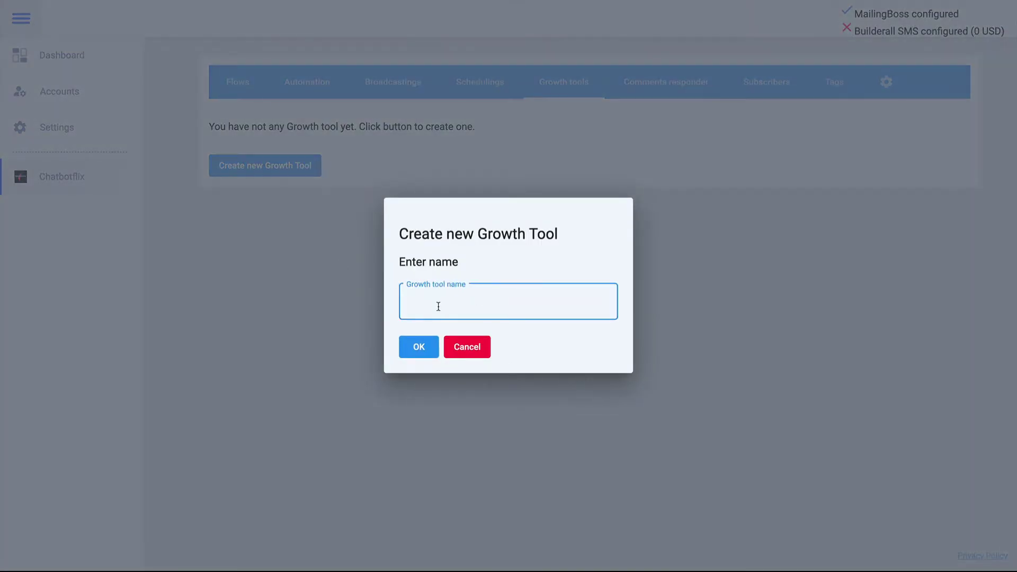
pyautogui.write('LP1')
pyautogui.click(410, 351)
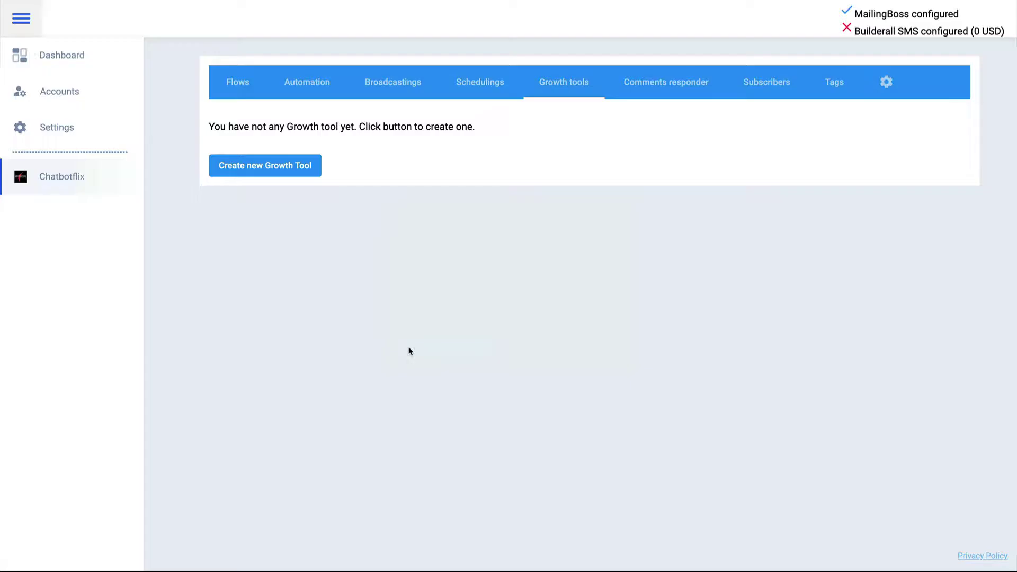
# - Examine the initial page settings of LP1, including its texts and the options for Messenger button size, button color and content type
pyautogui.click(914, 130)
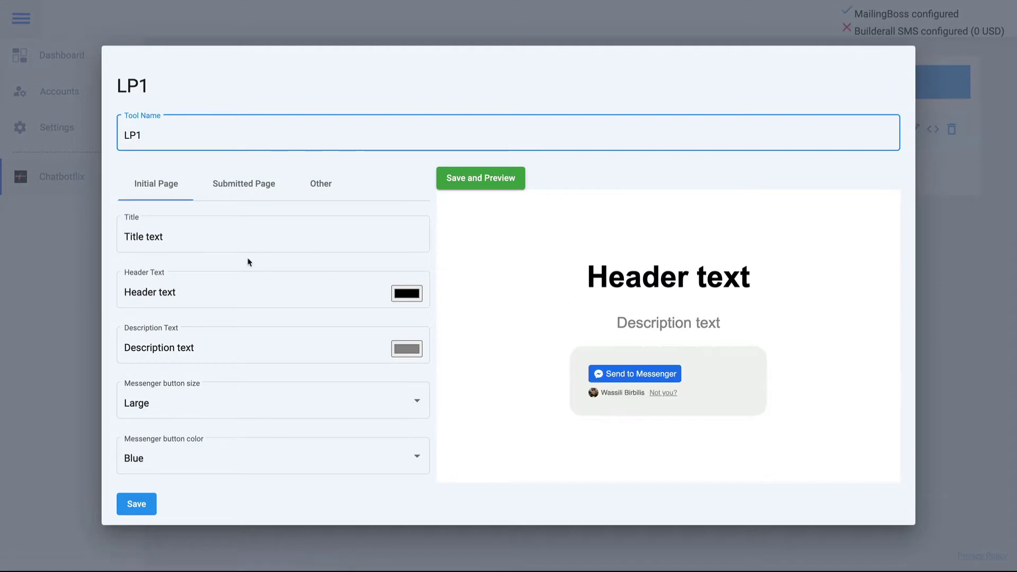
pyautogui.click(188, 288)
pyautogui.click(223, 350)
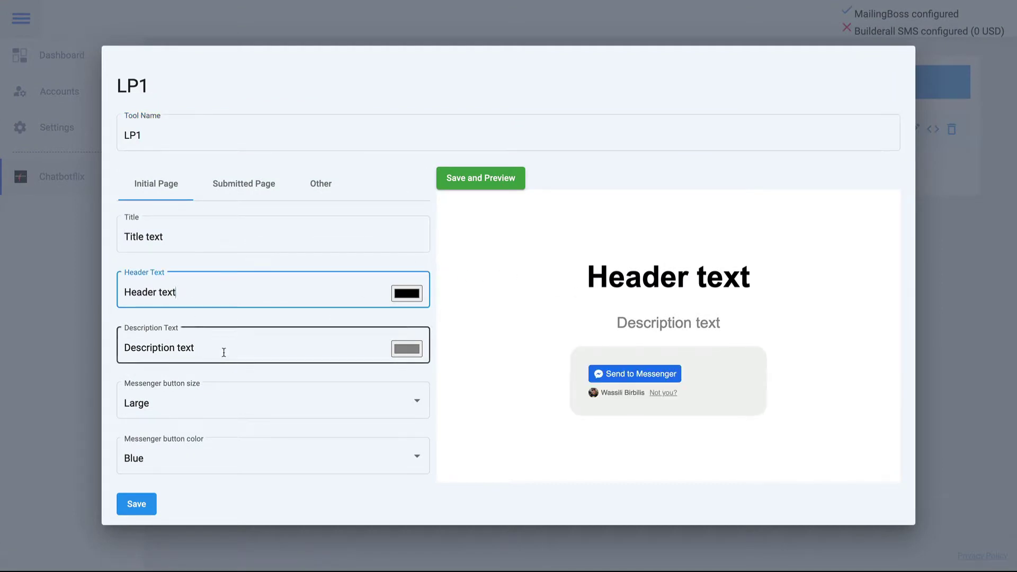
pyautogui.scroll(-1, 233, 354)
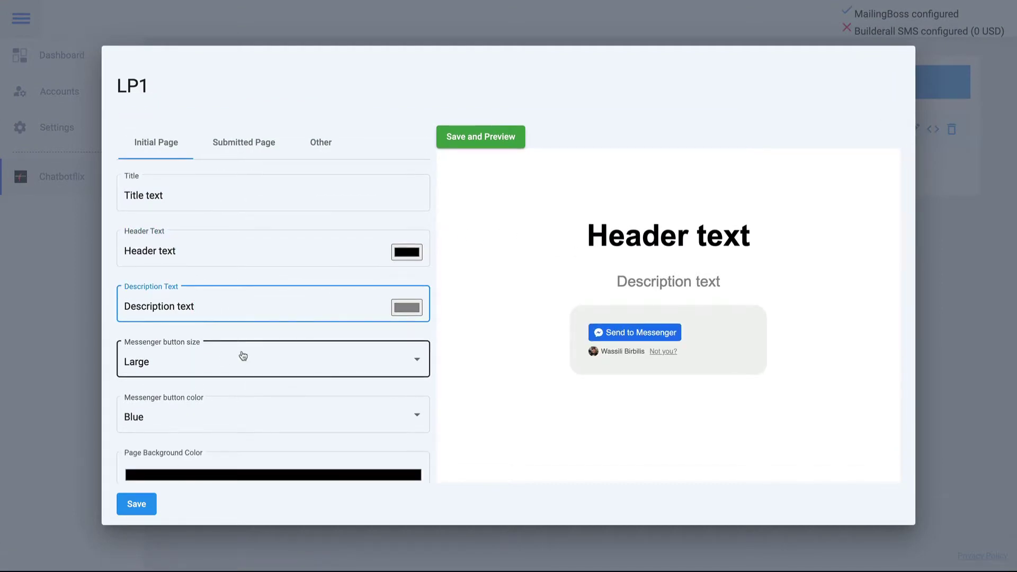
pyautogui.click(243, 356)
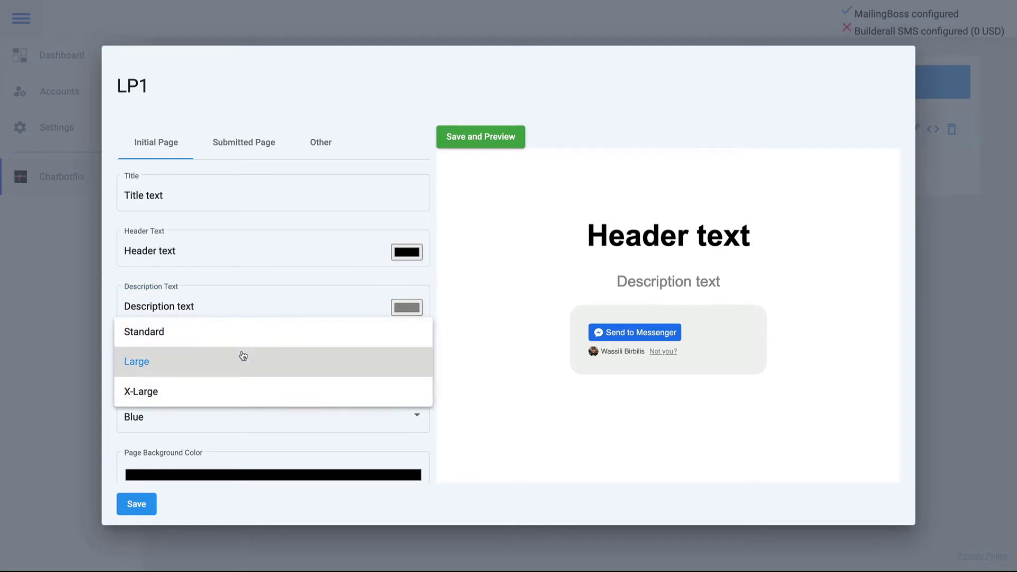
pyautogui.click(478, 383)
pyautogui.scroll(-2, 478, 383)
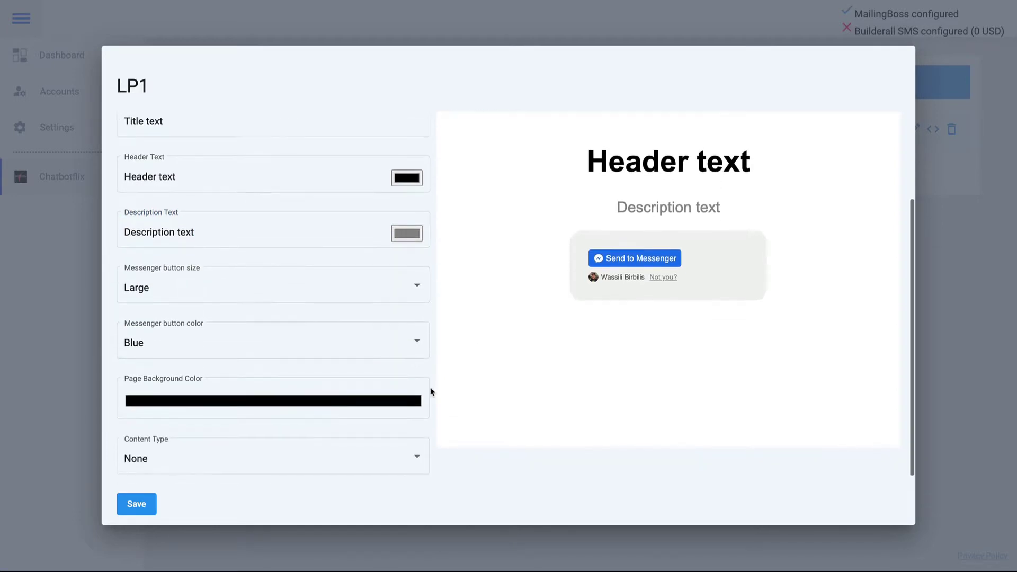
pyautogui.click(183, 345)
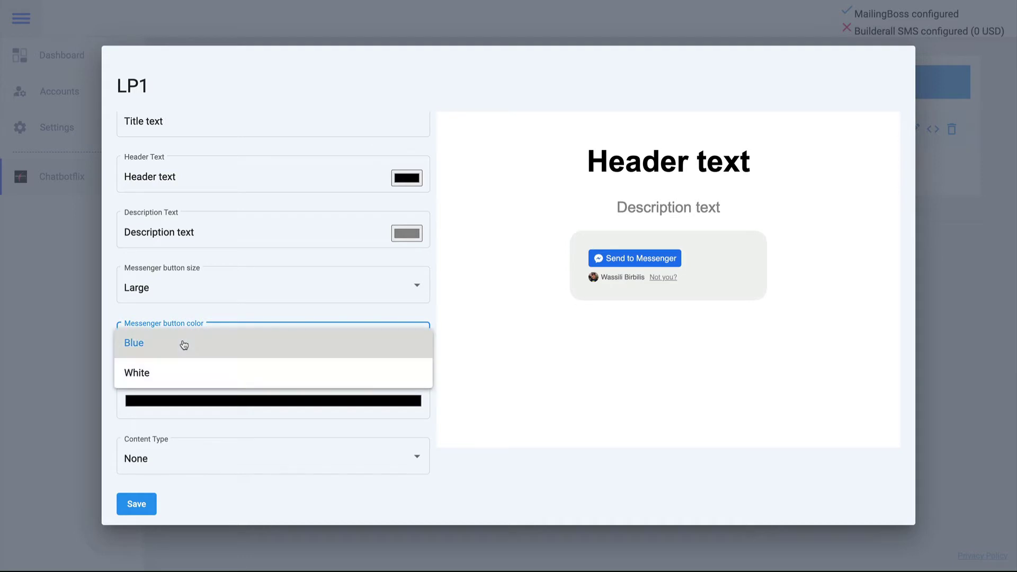
pyautogui.click(522, 394)
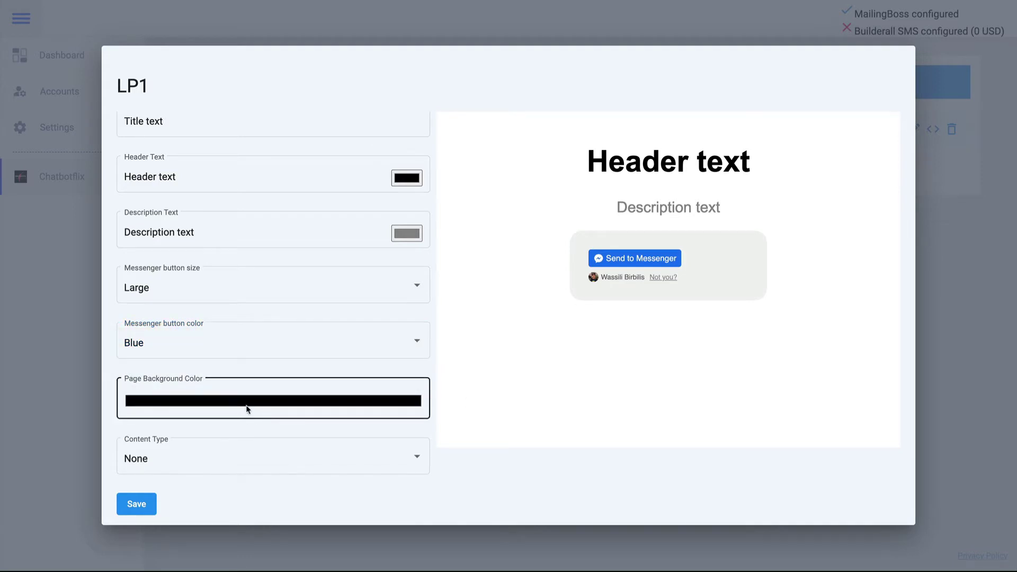
pyautogui.scroll(-1, 227, 467)
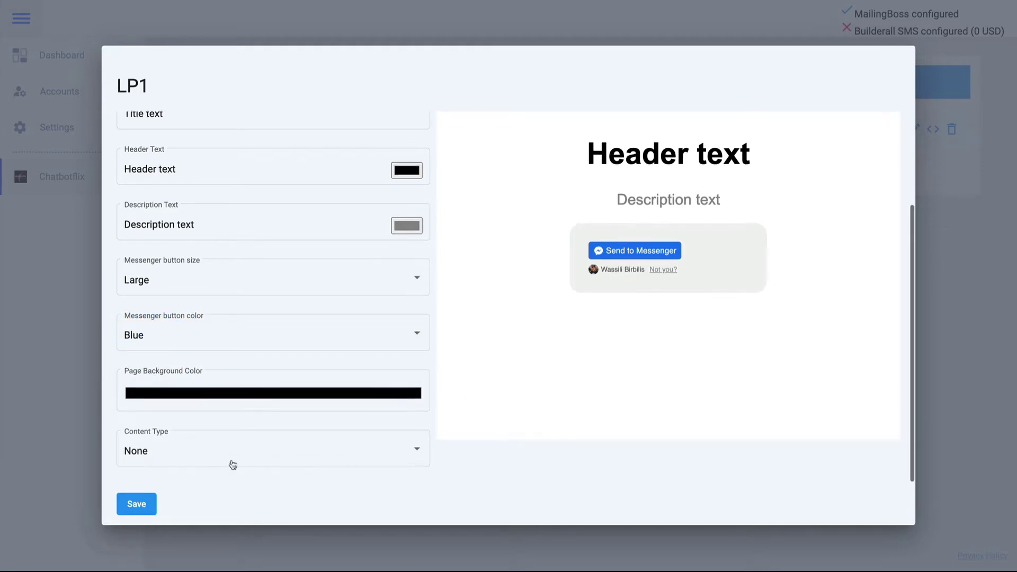
pyautogui.click(230, 461)
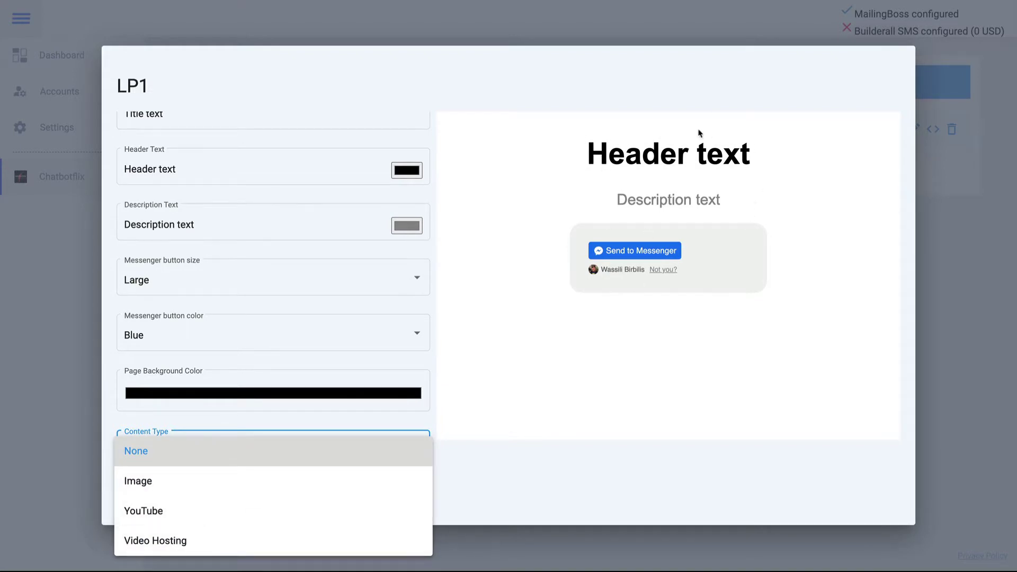
pyautogui.click(564, 176)
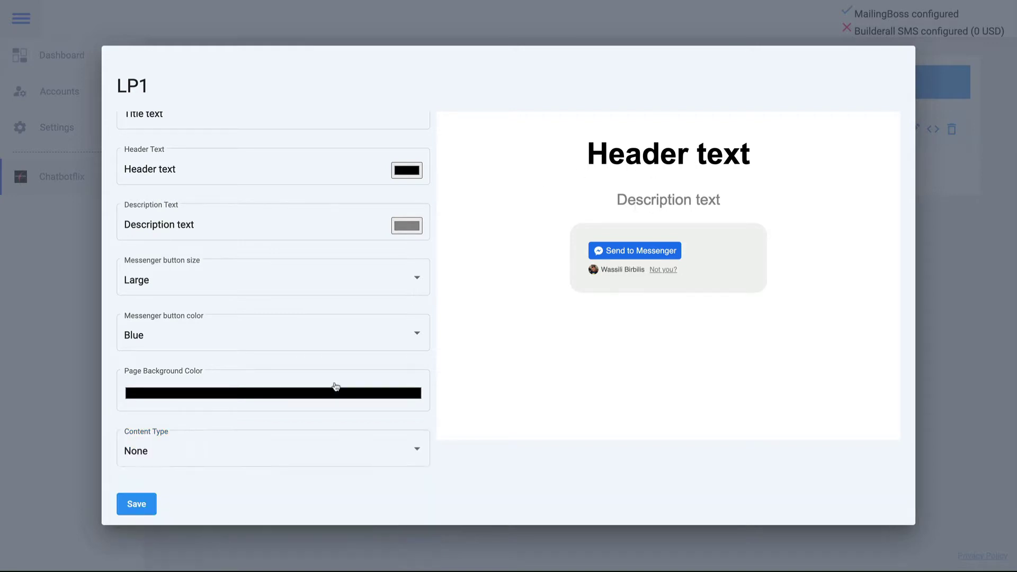
pyautogui.click(145, 506)
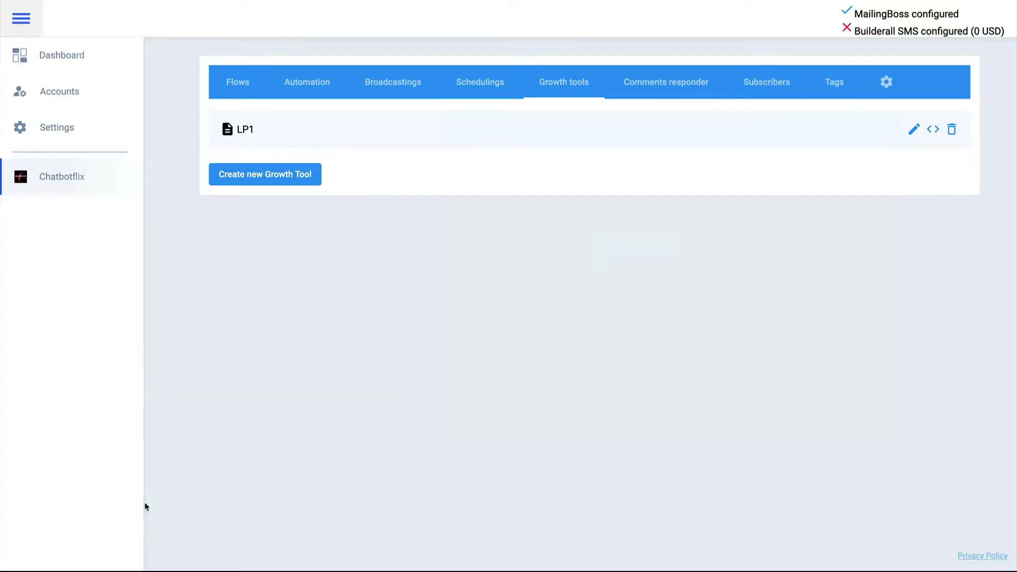
# - Examine LP1's submitted page settings, trying Open URL as the button action and returning it to Submitted state
pyautogui.click(914, 131)
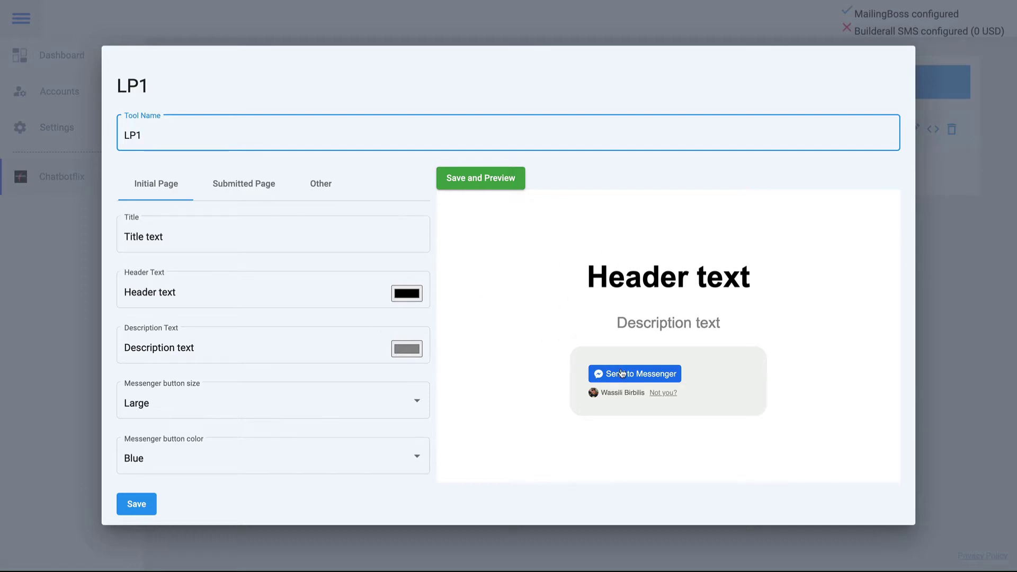
pyautogui.click(258, 192)
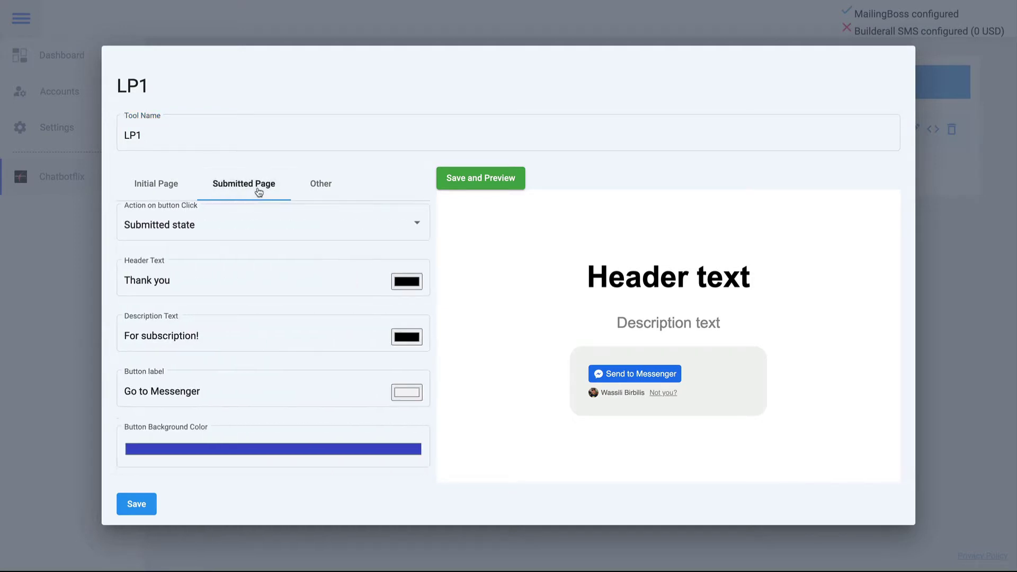
pyautogui.click(233, 227)
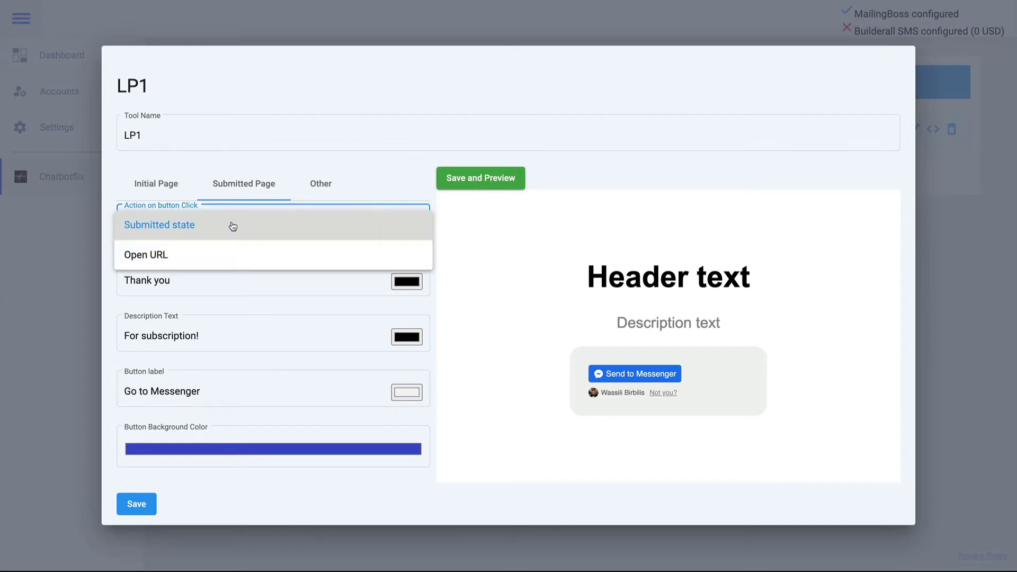
pyautogui.click(215, 258)
pyautogui.click(316, 275)
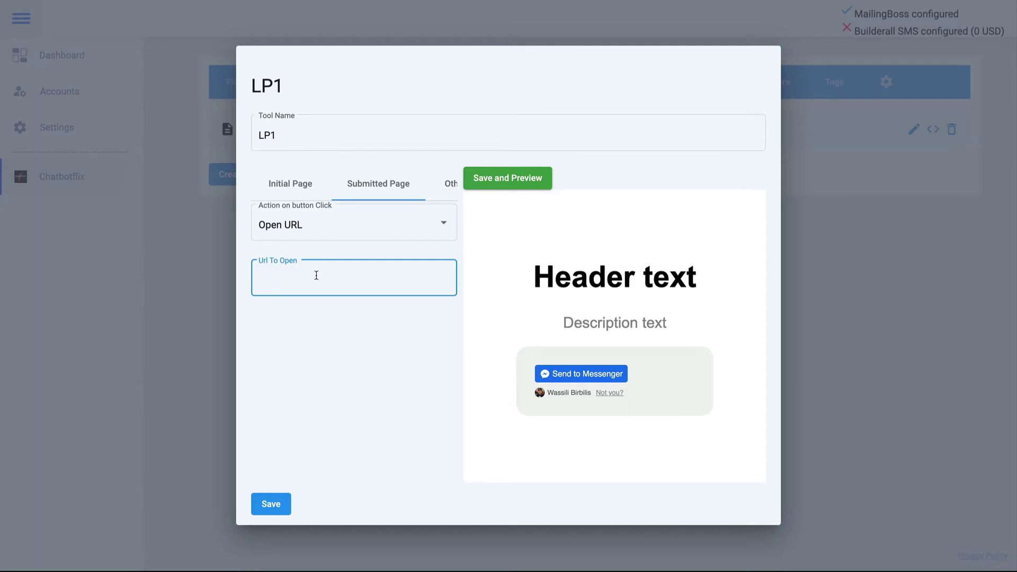
pyautogui.click(329, 227)
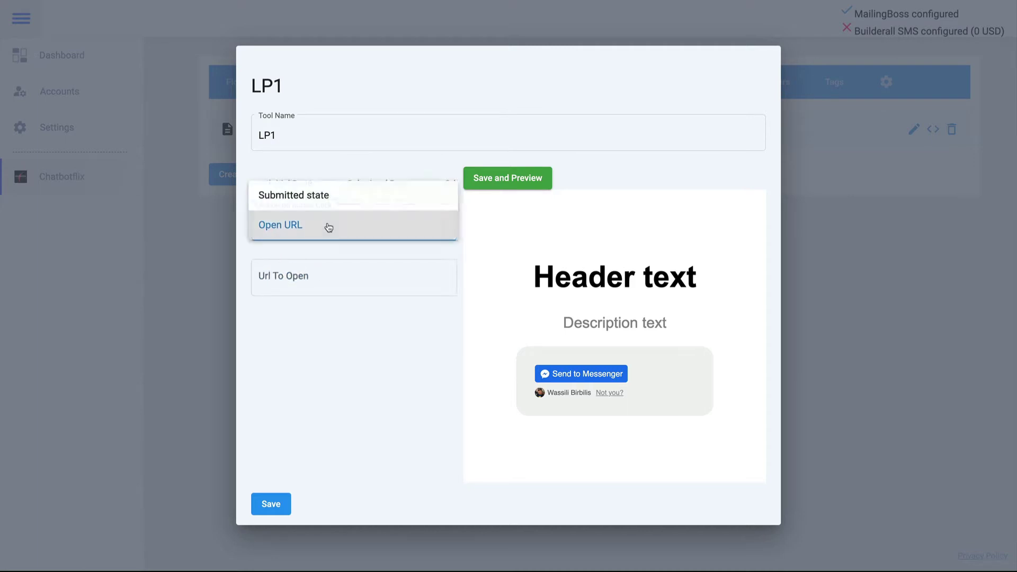
pyautogui.click(326, 200)
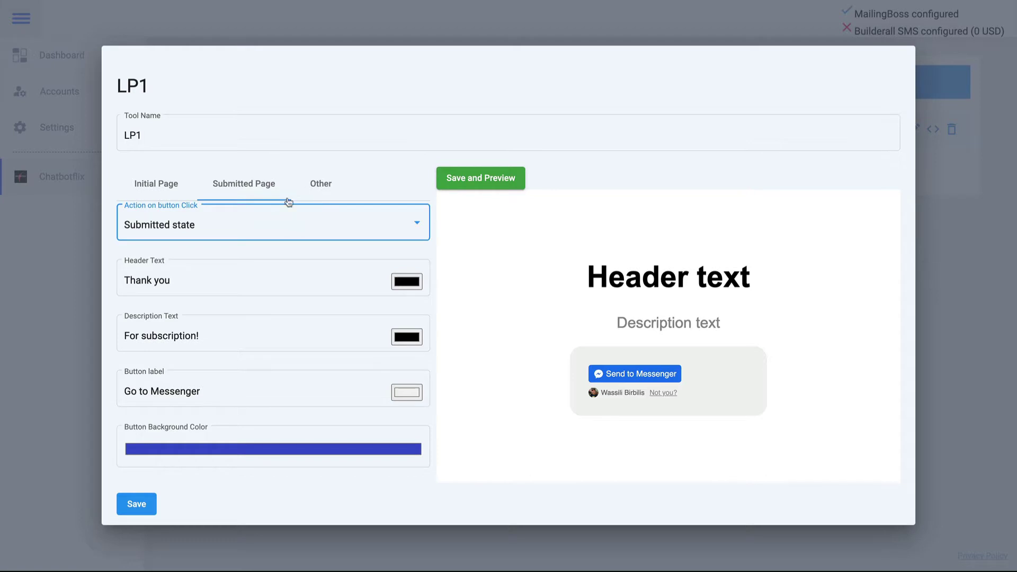
pyautogui.click(194, 285)
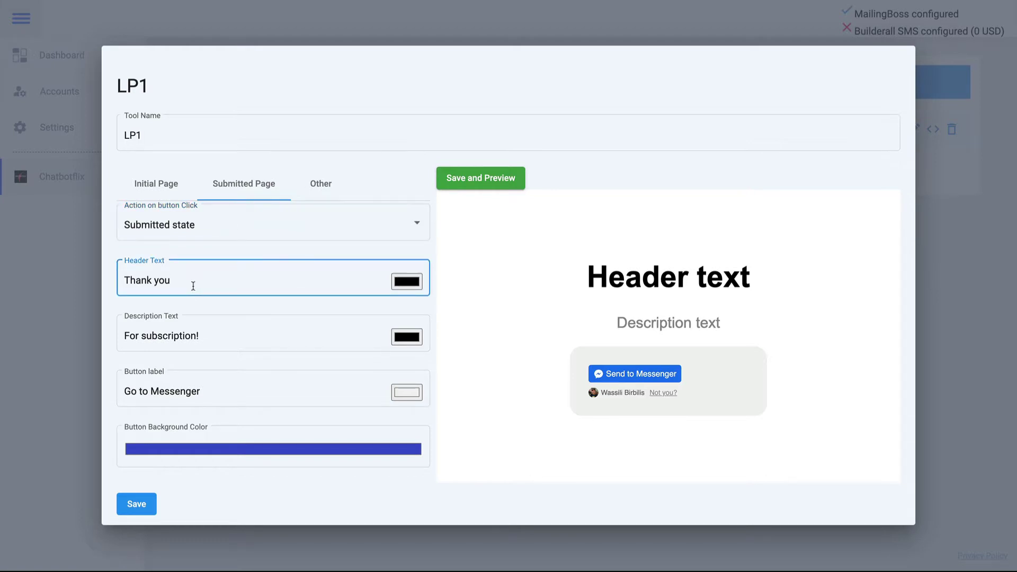
pyautogui.scroll(-1, 193, 286)
pyautogui.click(205, 292)
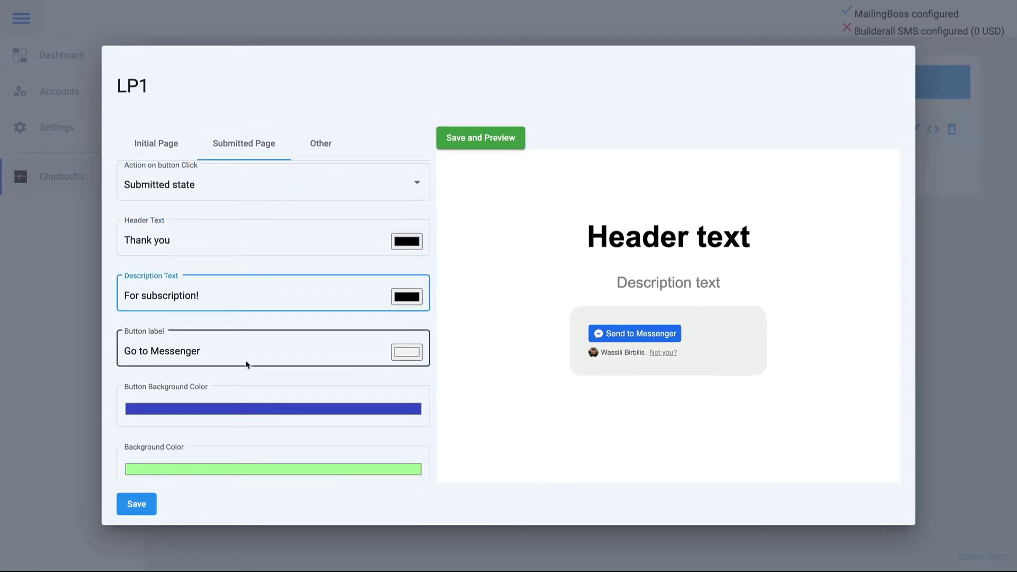
pyautogui.scroll(-1, 249, 354)
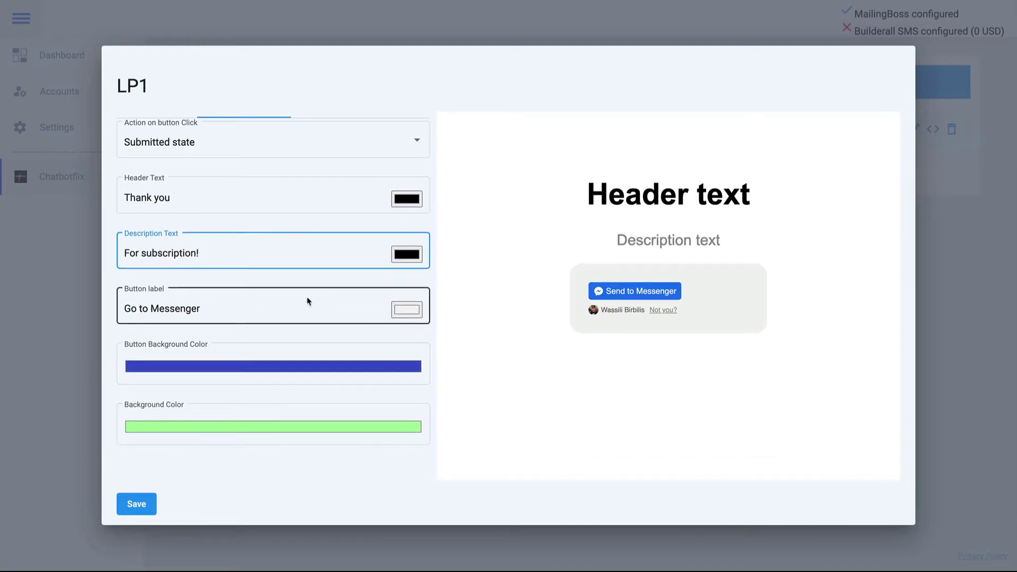
pyautogui.scroll(2, 308, 300)
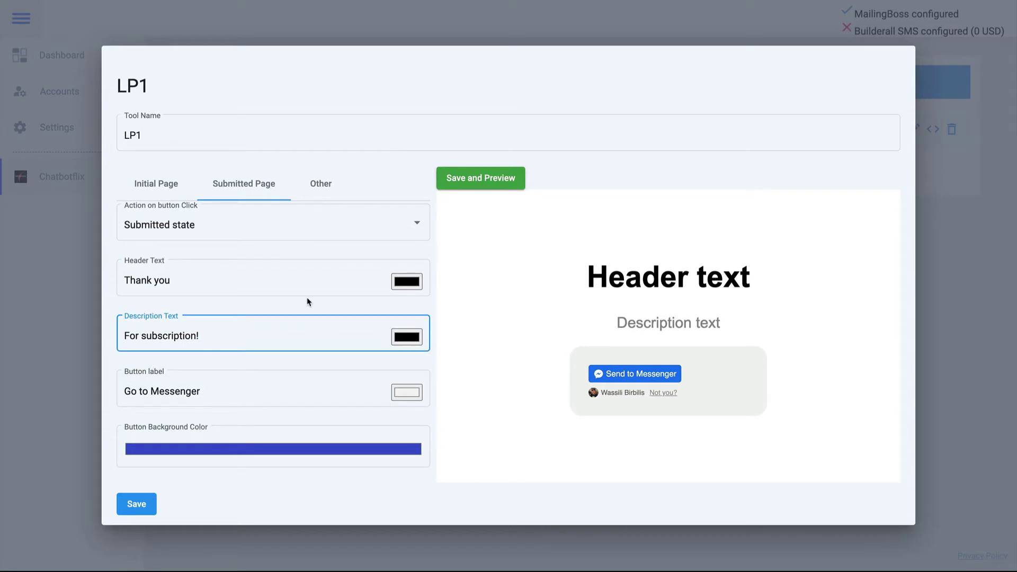
# - Set Ebook as the flow that starts after LP1's button is clicked
pyautogui.click(321, 188)
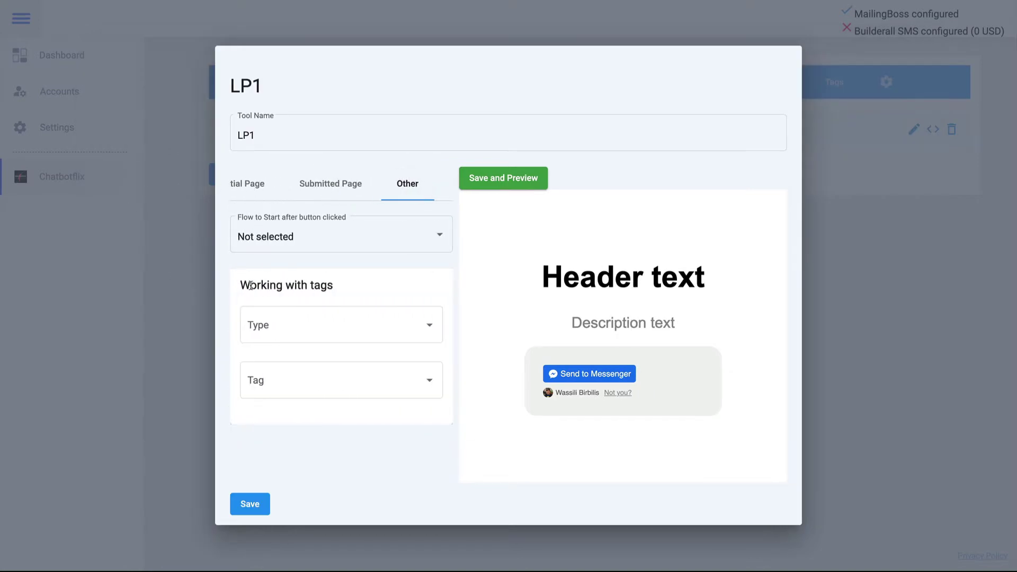
pyautogui.click(275, 243)
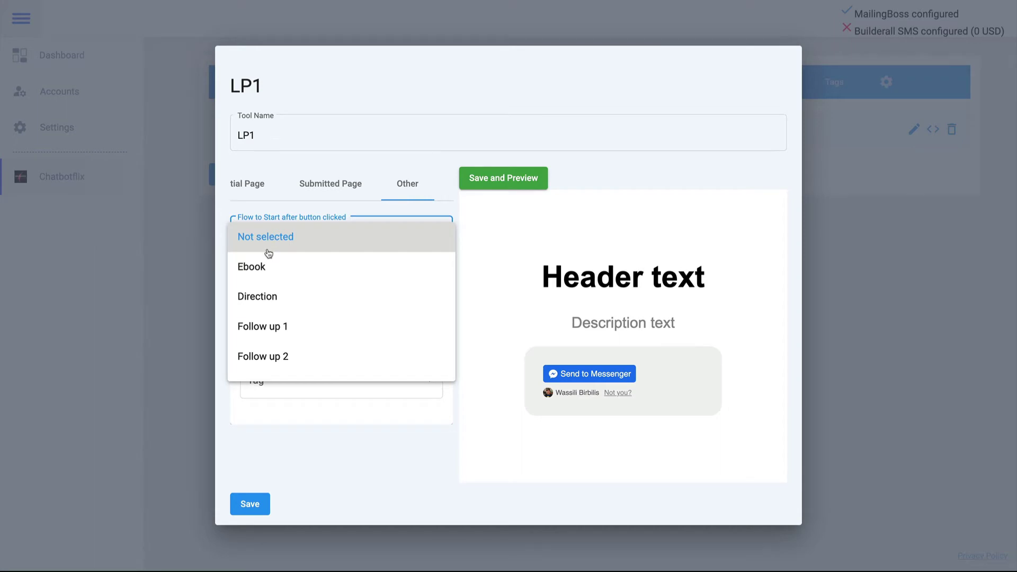
pyautogui.click(336, 277)
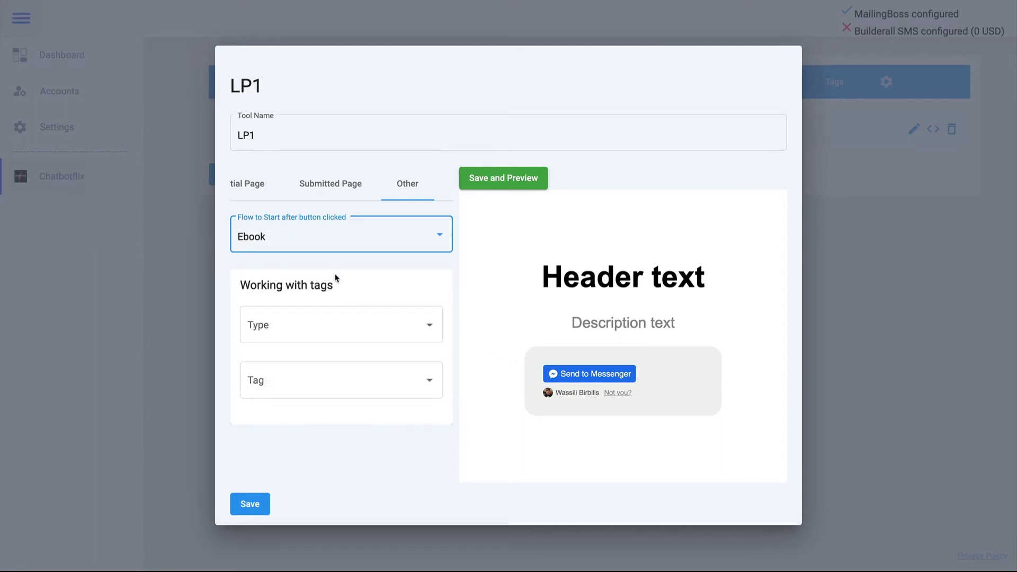
# - Configure LP1 to add the Ebook tag and save the growth tool
pyautogui.click(302, 335)
pyautogui.click(281, 367)
pyautogui.click(282, 373)
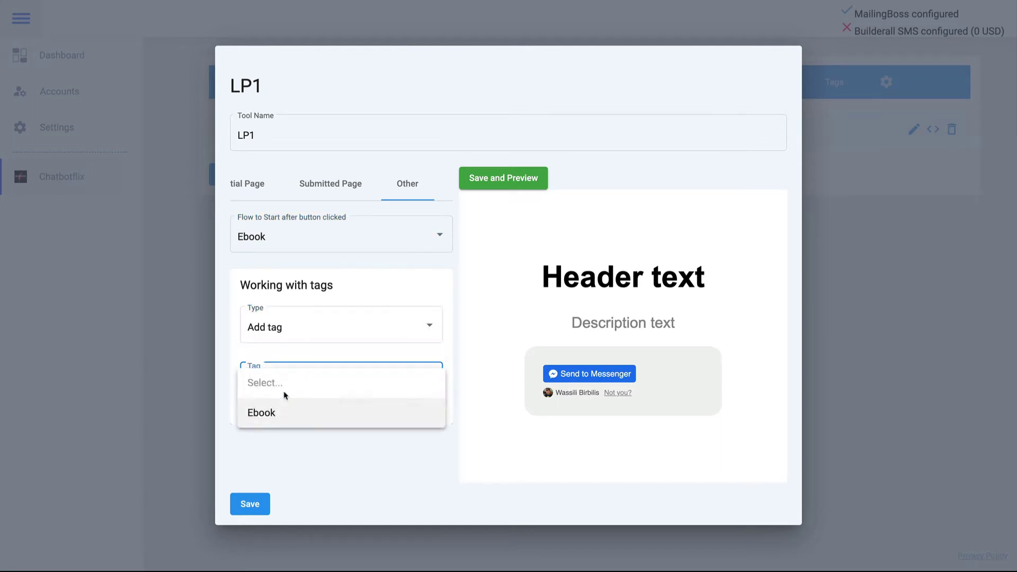
pyautogui.click(275, 414)
pyautogui.click(294, 418)
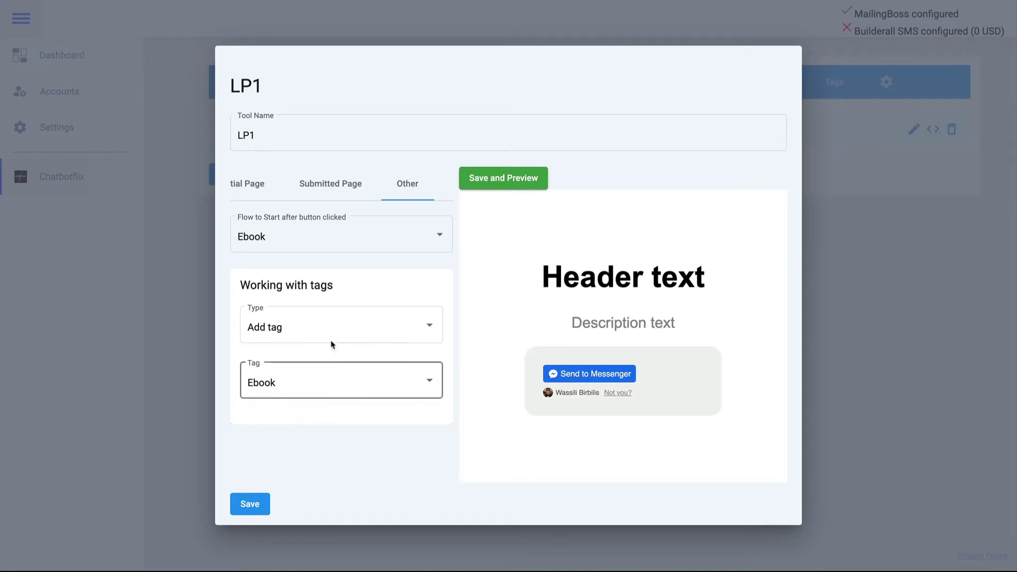
pyautogui.click(248, 506)
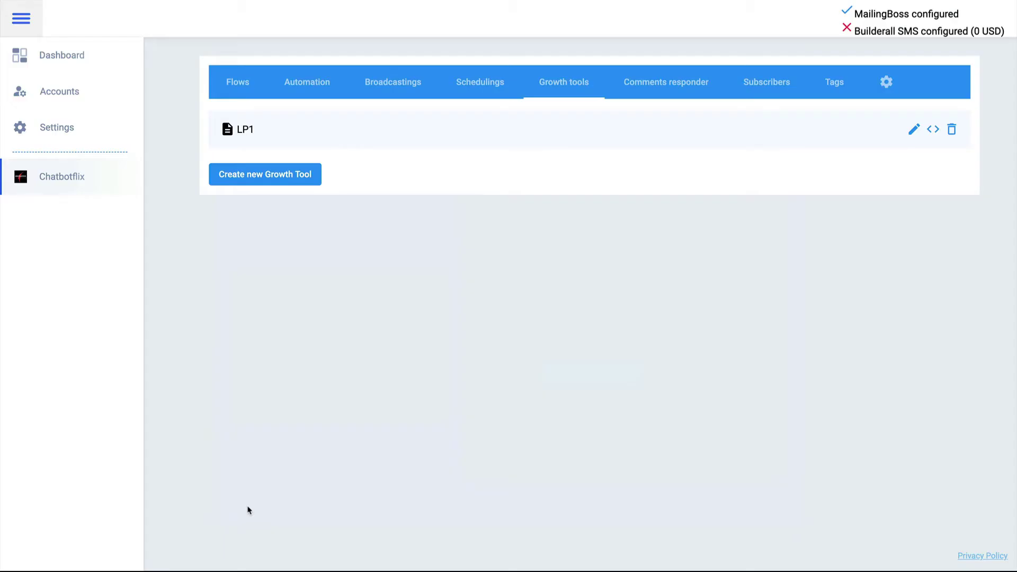
# - Open LP1's landing page URL in a new browser tab, and close the URL dialog
pyautogui.click(936, 132)
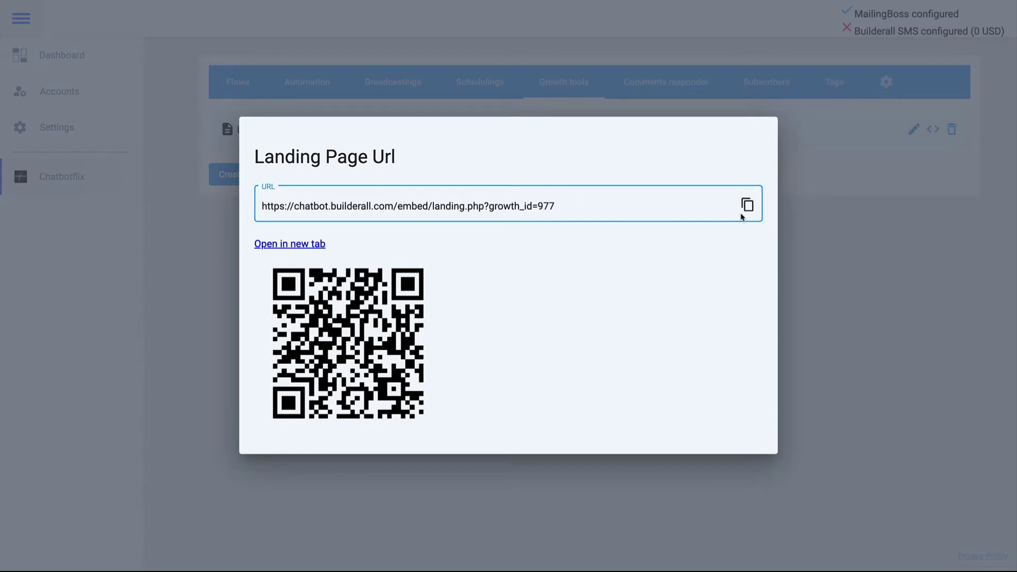
pyautogui.moveTo(111, 1)
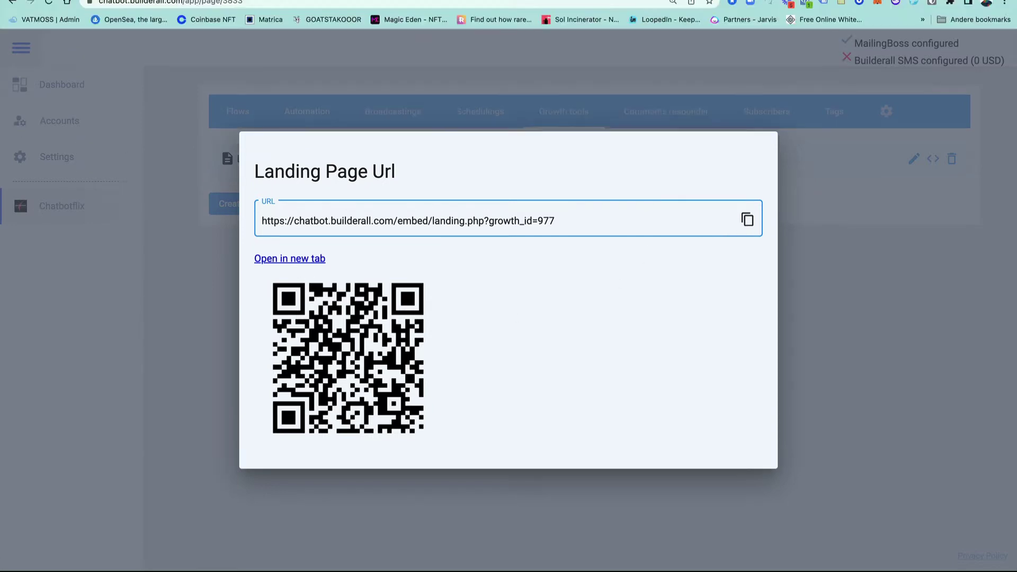
pyautogui.press('super+t')
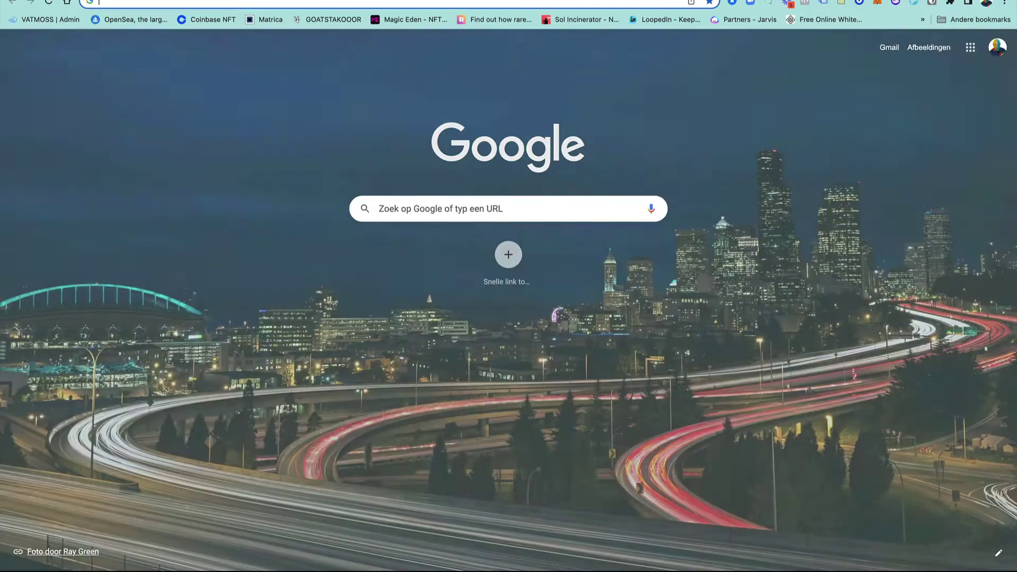
pyautogui.write('https://chatbot.builderall.com/embed/landing.php?growth_id=977')
pyautogui.press('Return')
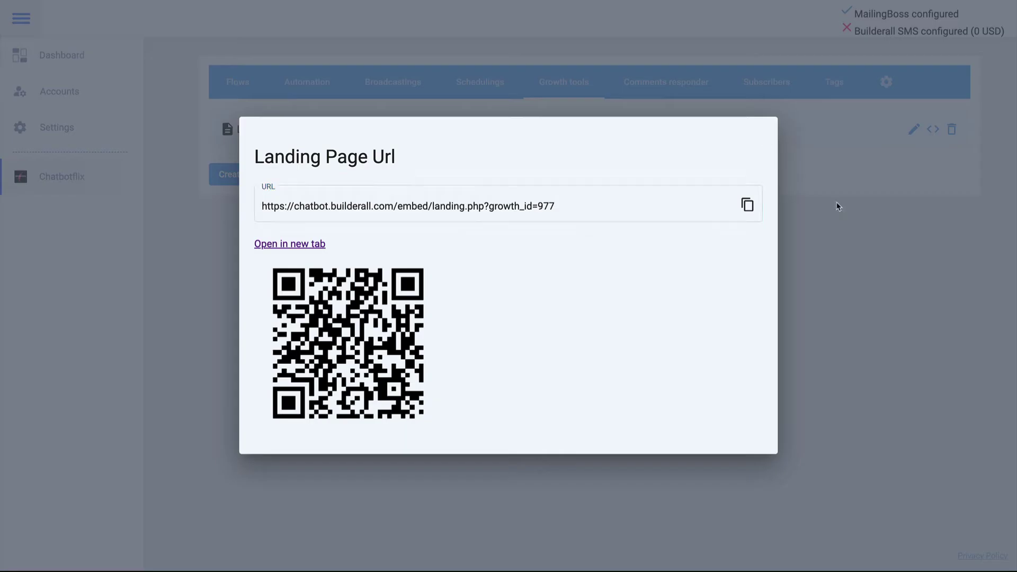
pyautogui.click(840, 204)
# - Create a Messenger Ref URL growth tool named Ref 1
pyautogui.click(280, 180)
pyautogui.click(275, 240)
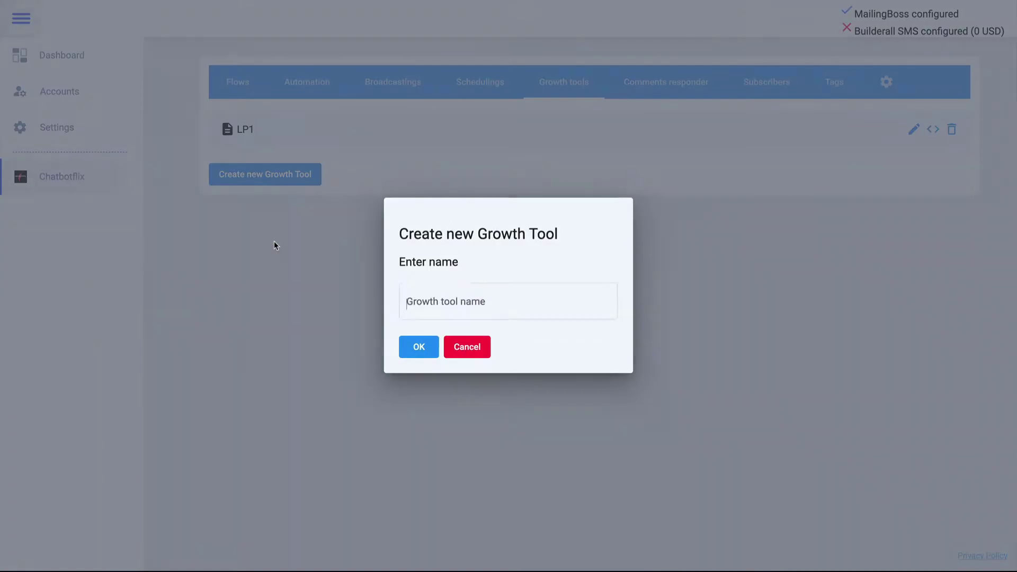
pyautogui.write('Ref 1')
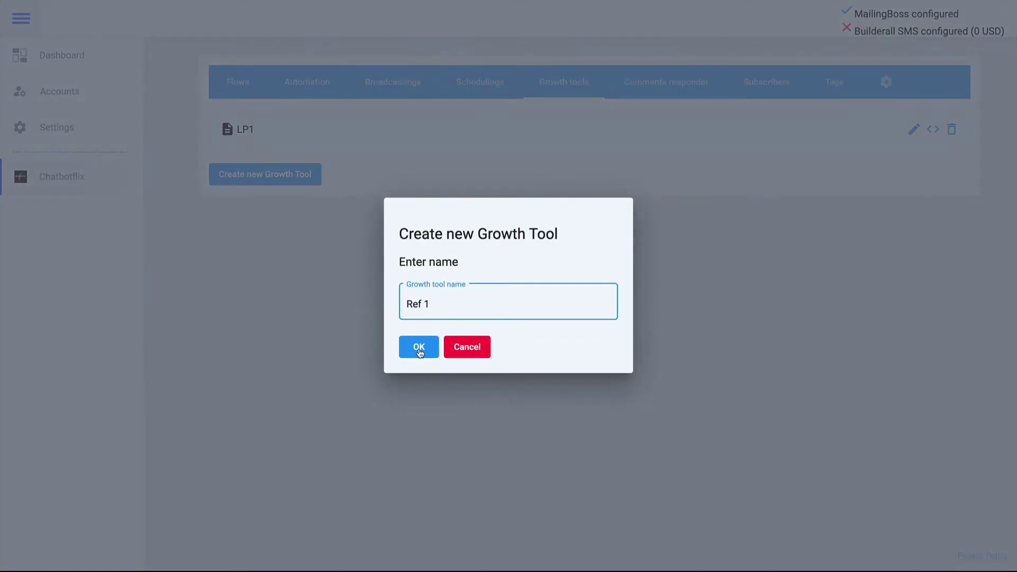
pyautogui.click(419, 349)
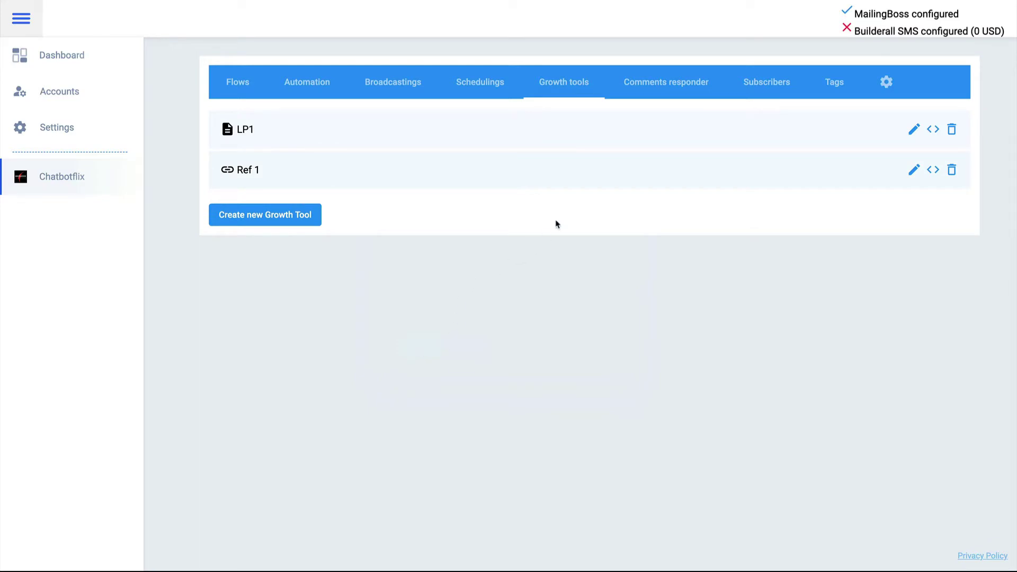
# - Configure Ref 1 to start the Ebook flow after its URL is opened and add the Ebook tag, and save it
pyautogui.click(912, 171)
pyautogui.click(449, 241)
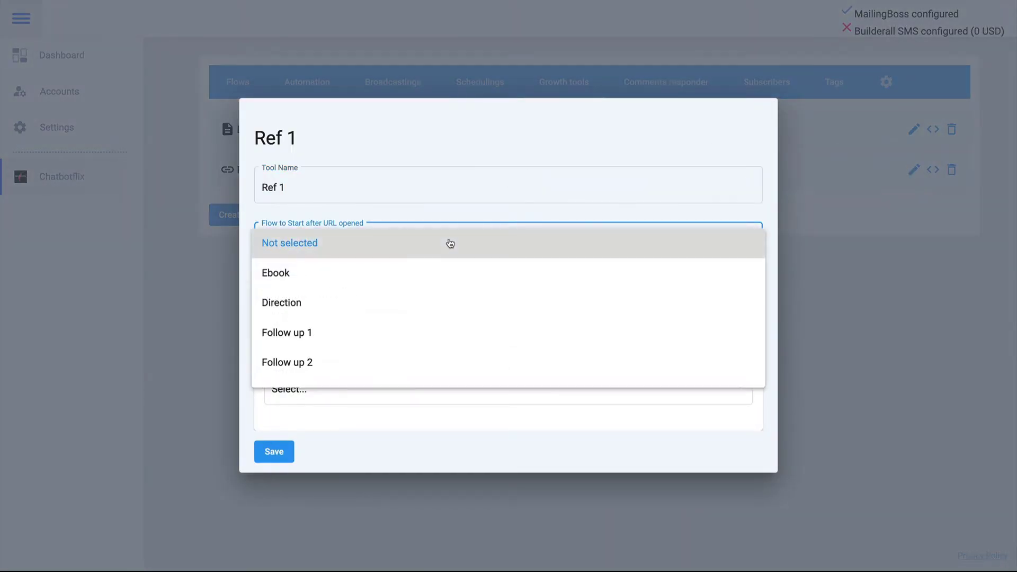
pyautogui.click(432, 280)
pyautogui.click(415, 342)
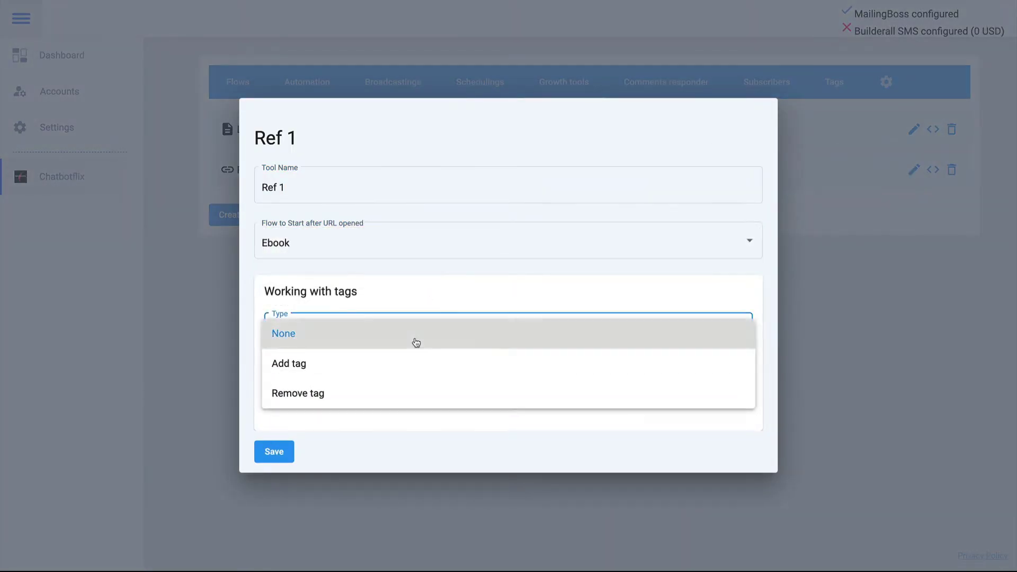
pyautogui.click(413, 358)
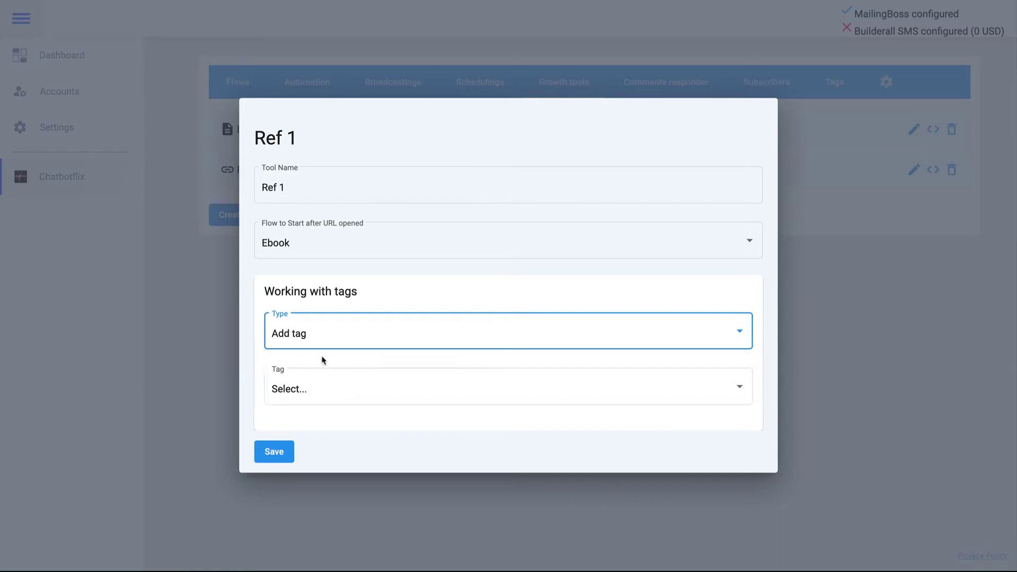
pyautogui.click(311, 392)
pyautogui.click(314, 419)
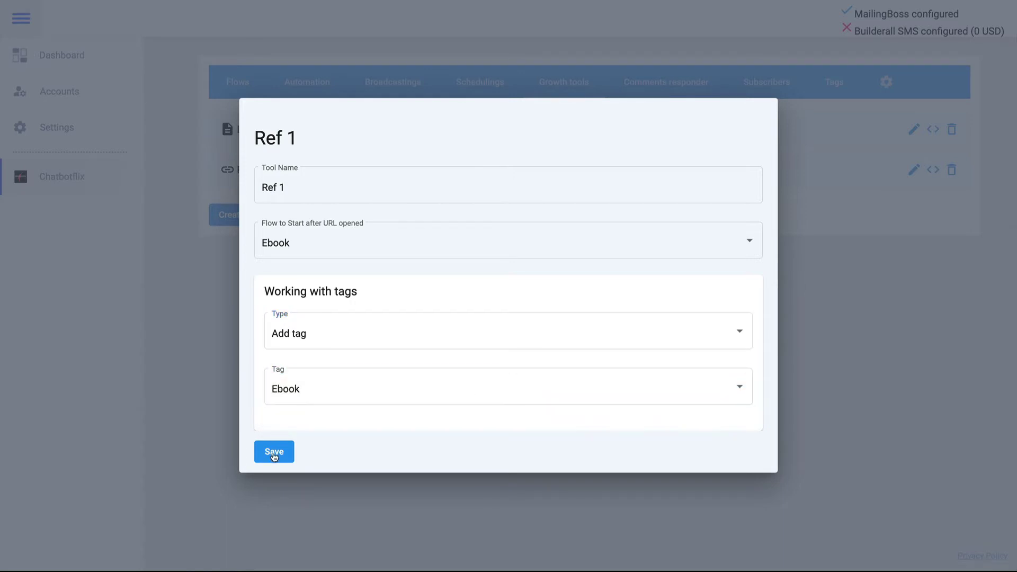
pyautogui.click(273, 453)
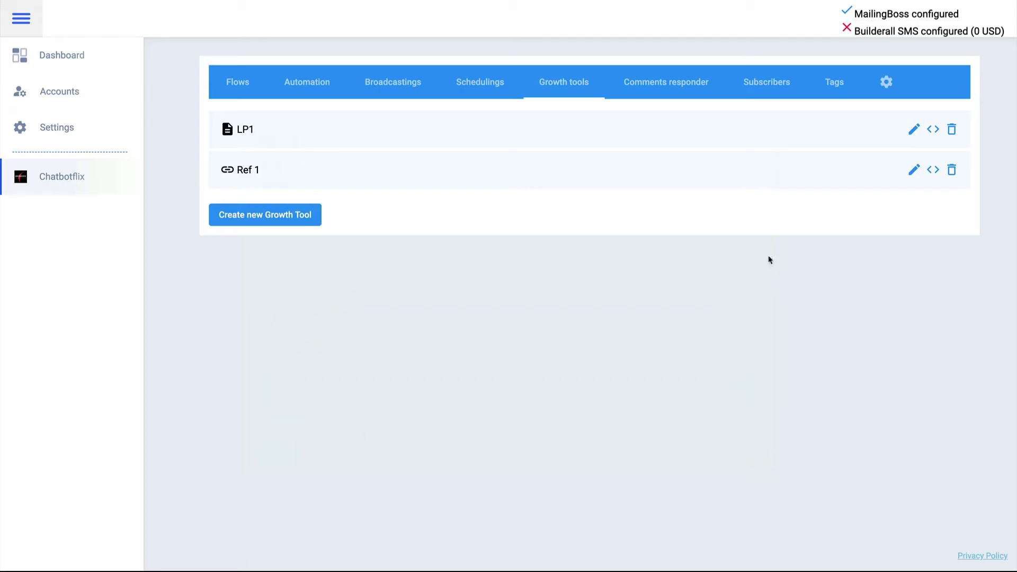
# - Check Ref 1's Messenger link, and enable the Get Started button in the chatbot's automation settings
pyautogui.click(932, 170)
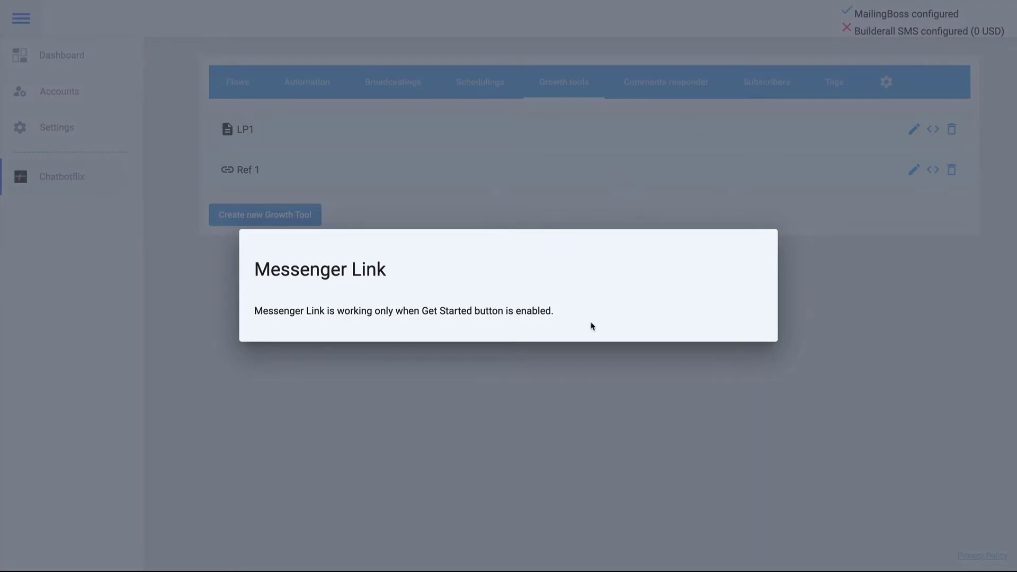
pyautogui.click(551, 356)
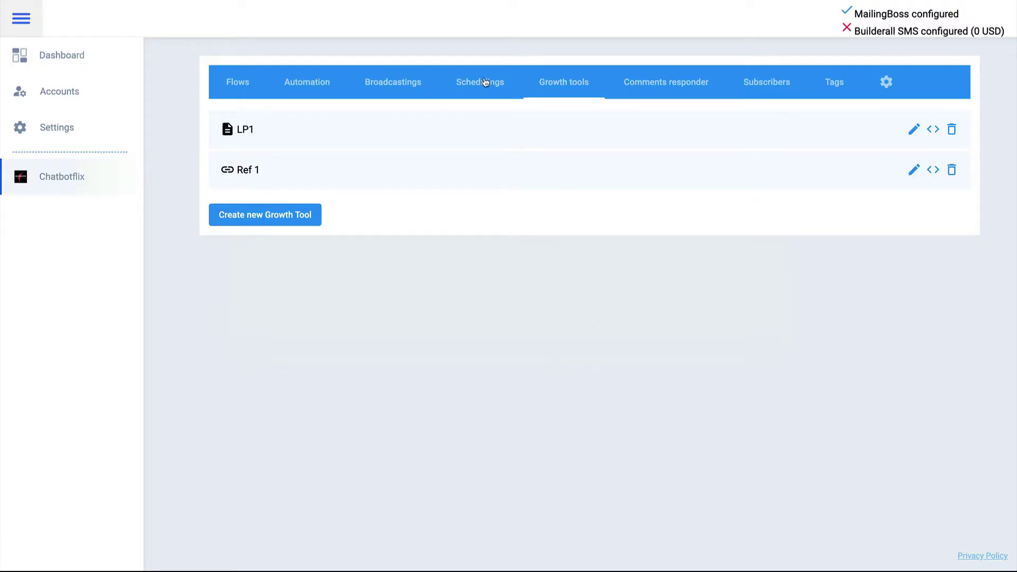
pyautogui.click(307, 88)
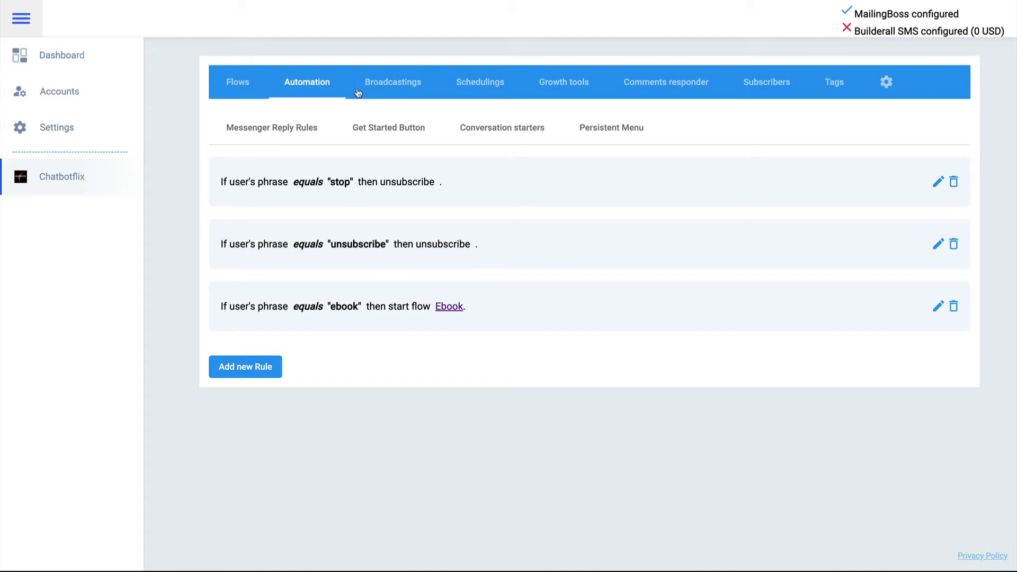
pyautogui.click(408, 126)
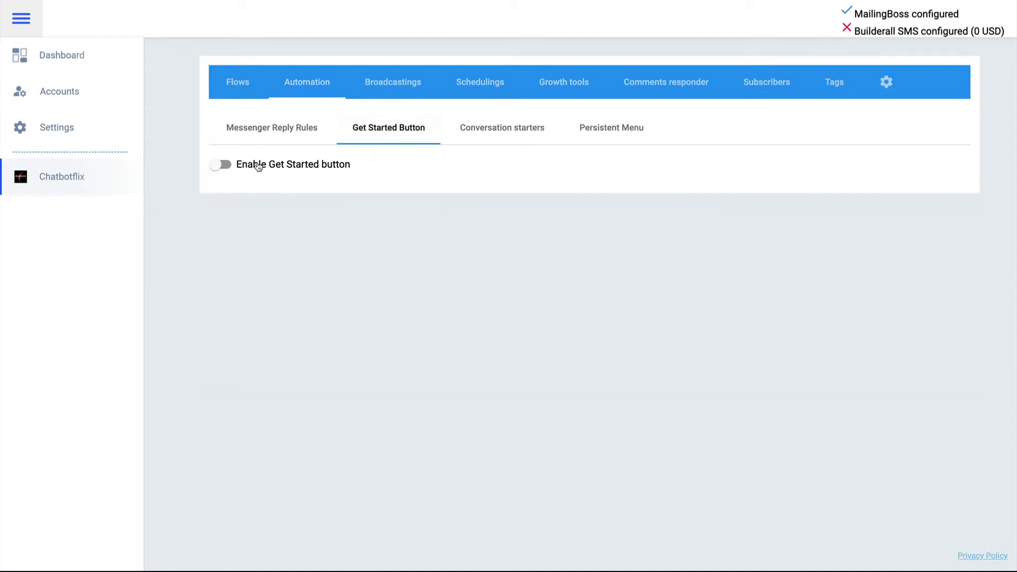
pyautogui.click(223, 164)
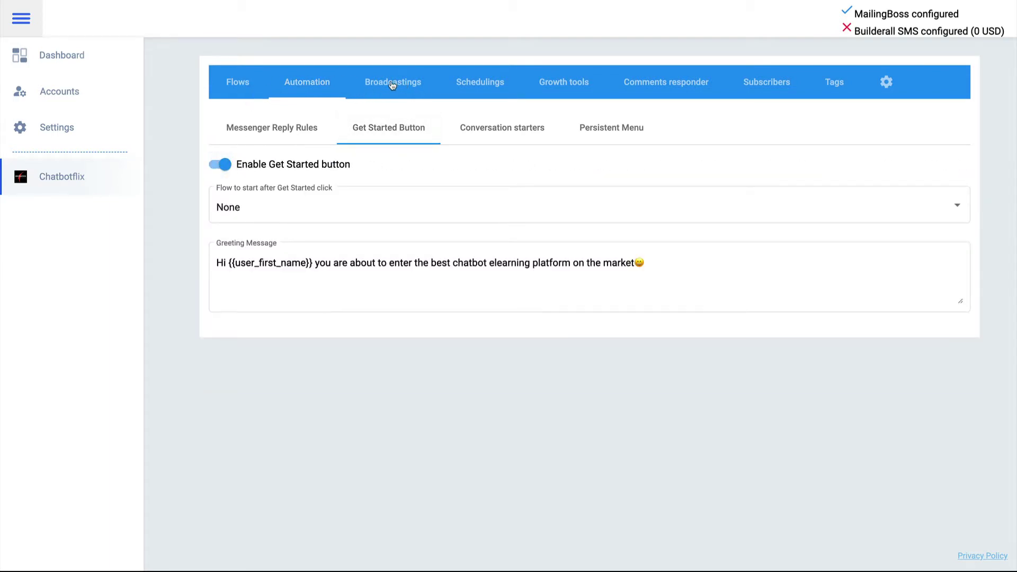
# - Examine the Messenger link URL and QR code of the Ref 1 growth tool
pyautogui.click(561, 83)
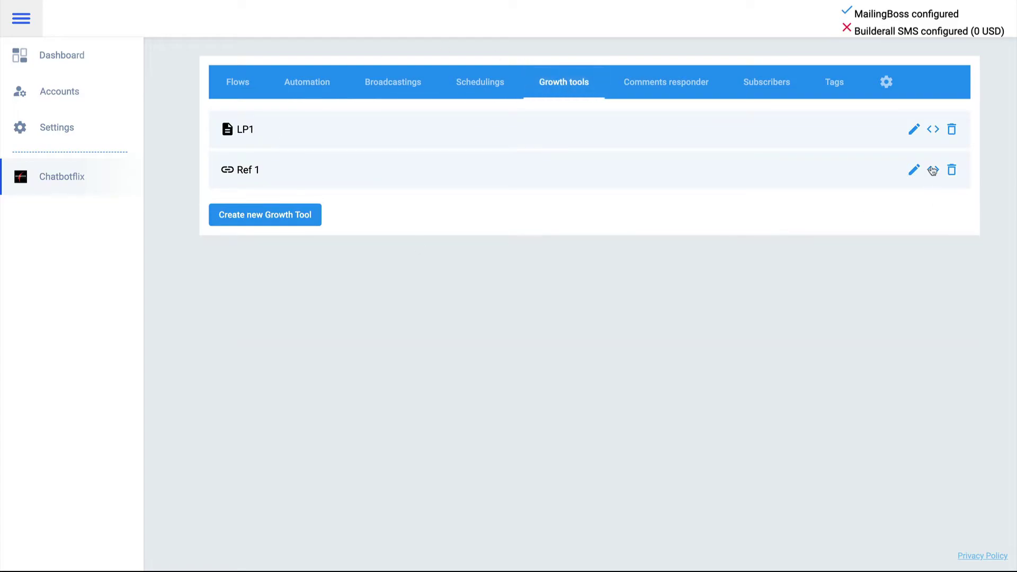
pyautogui.click(932, 171)
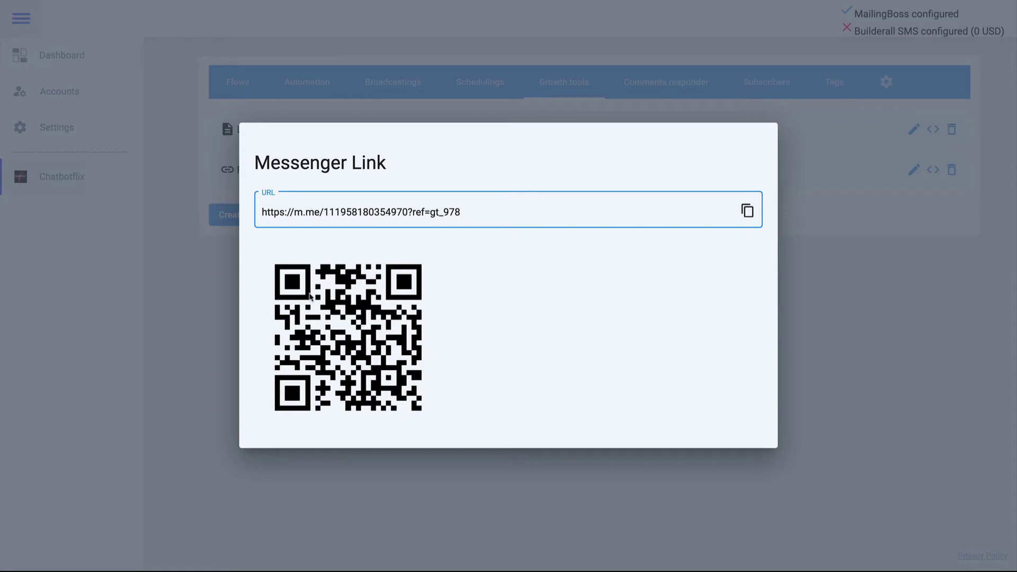
pyautogui.click(869, 370)
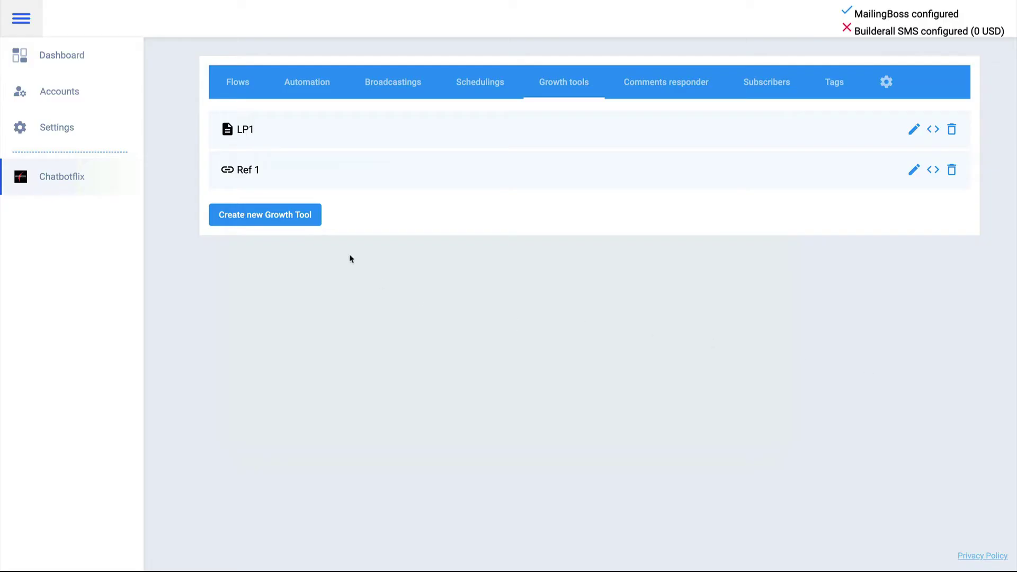
# - Create a Chat for Website growth tool named Chatbot1
pyautogui.click(305, 221)
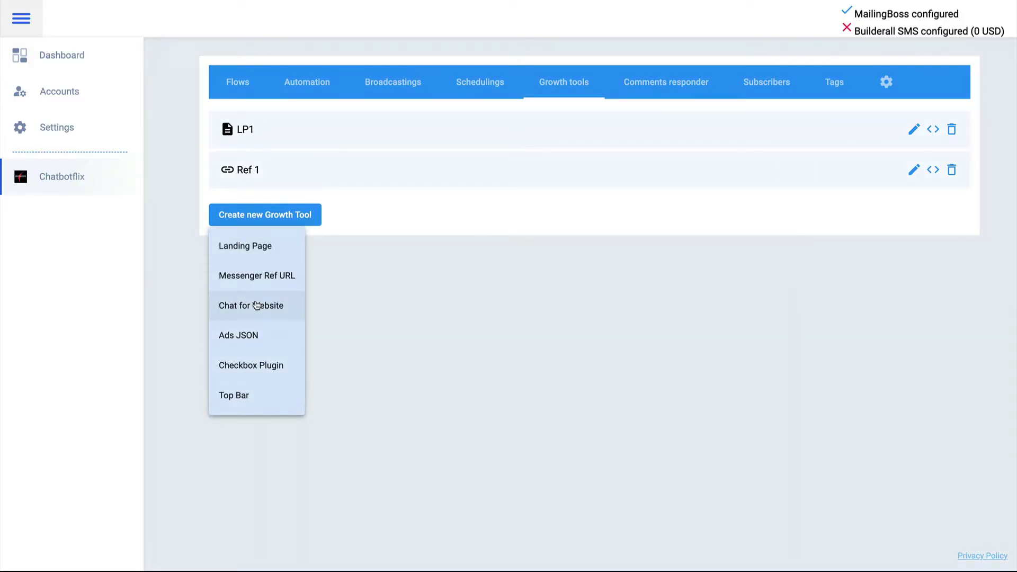
pyautogui.click(286, 303)
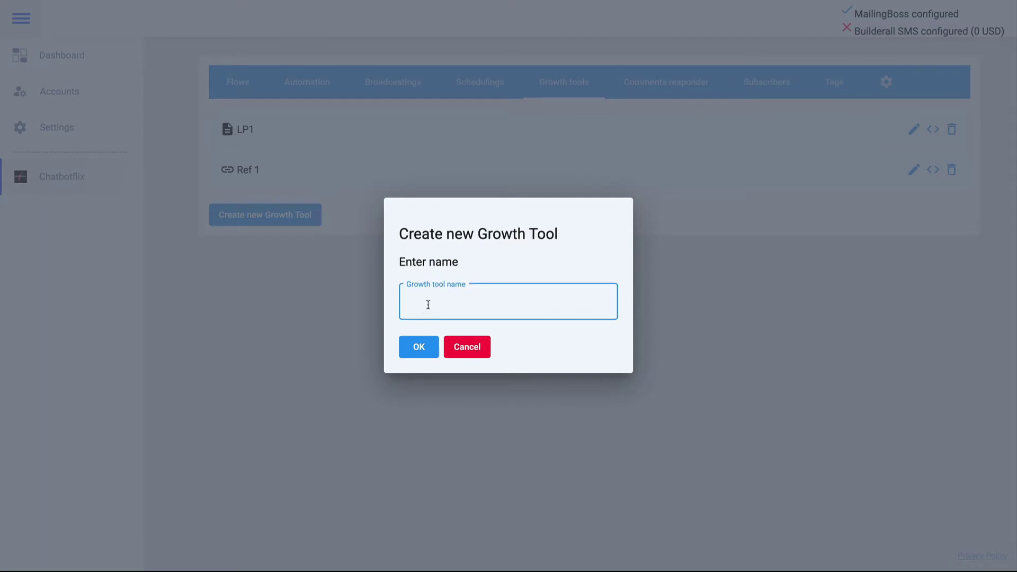
pyautogui.write('Chatbot1')
pyautogui.click(429, 351)
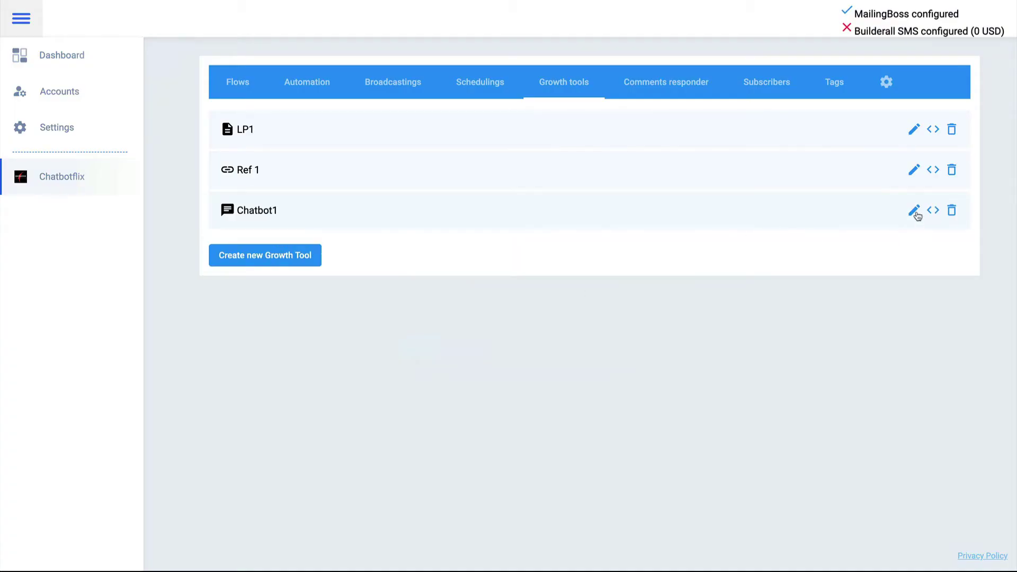
# - Try Ebook as the flow that starts after Chatbot1's chat is opened, and open the Messenger chat widget on the example website
pyautogui.click(915, 210)
pyautogui.click(424, 284)
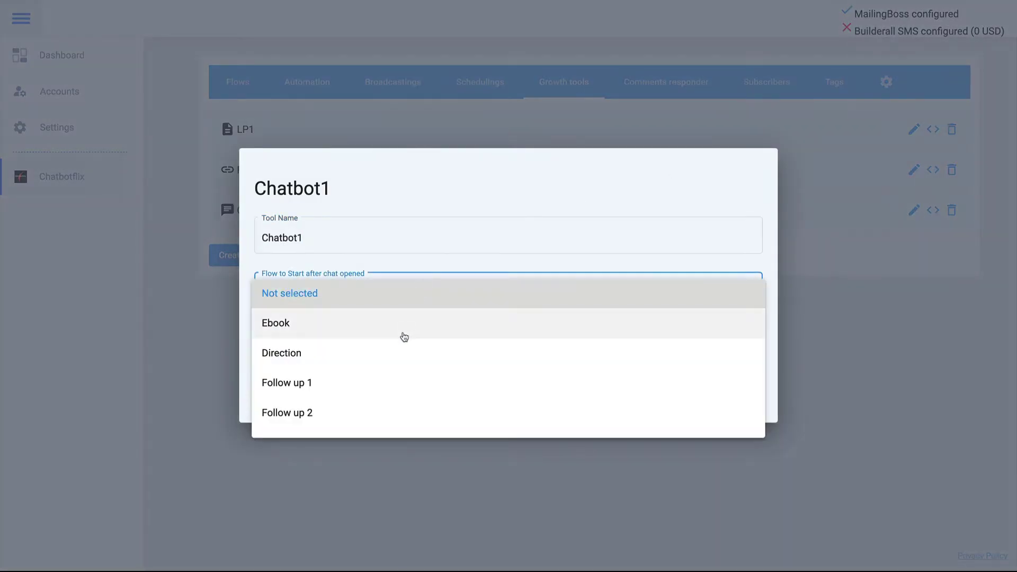
pyautogui.click(405, 324)
pyautogui.click(335, 346)
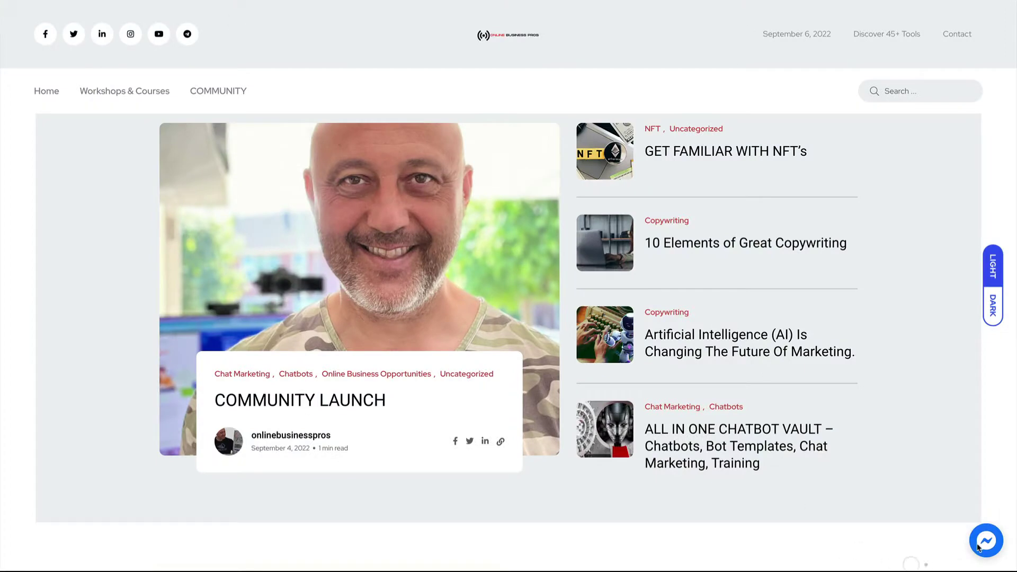
pyautogui.click(987, 538)
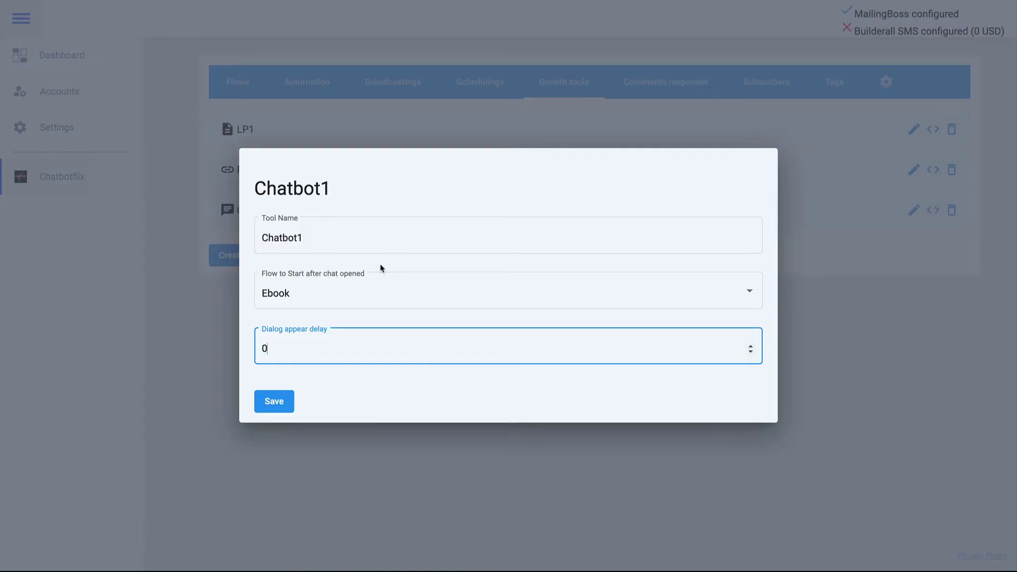
# - Set Chatbot1's flow to start after chat opening to Not selected and save the growth tool
pyautogui.click(360, 305)
pyautogui.click(352, 263)
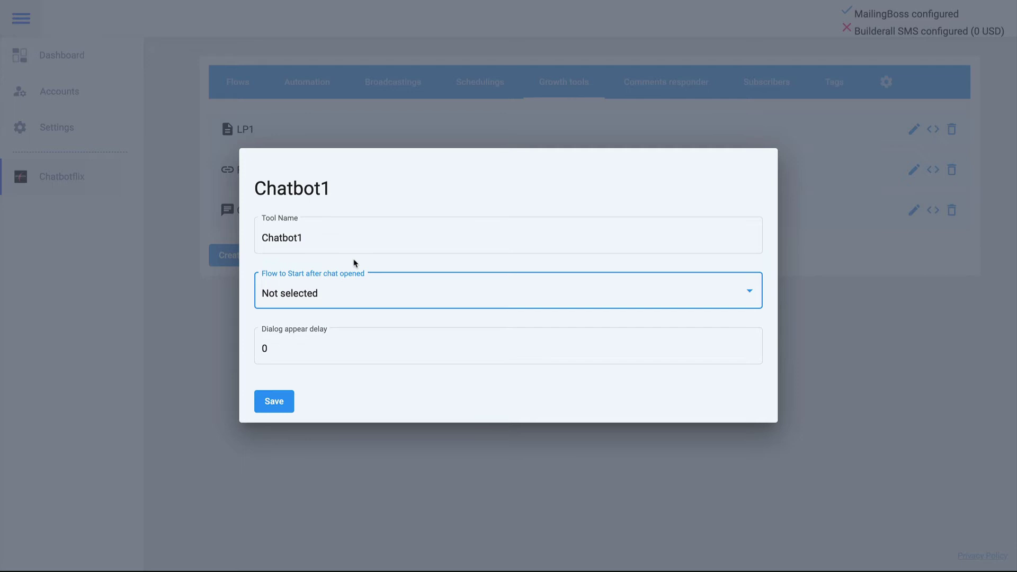
pyautogui.click(274, 408)
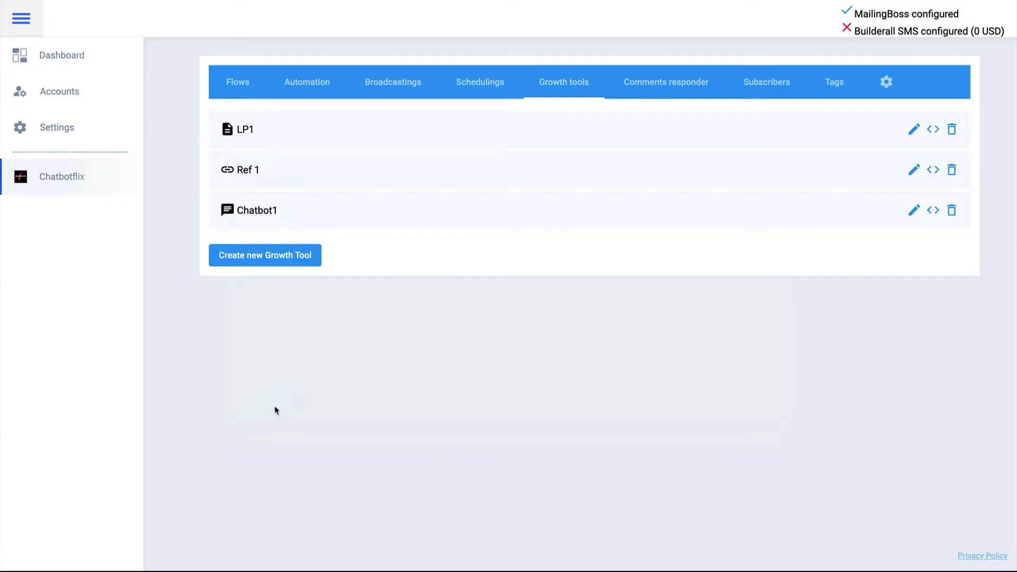
# - Add the personal website's domain to Chatbot1's whitelisted domains and sync the domains with Facebook
pyautogui.click(933, 210)
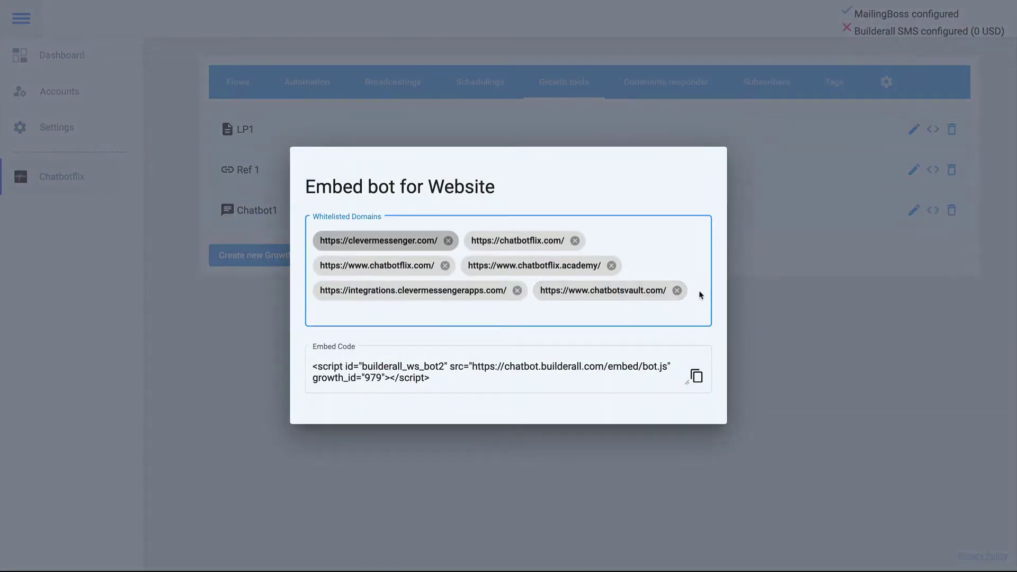
pyautogui.click(415, 306)
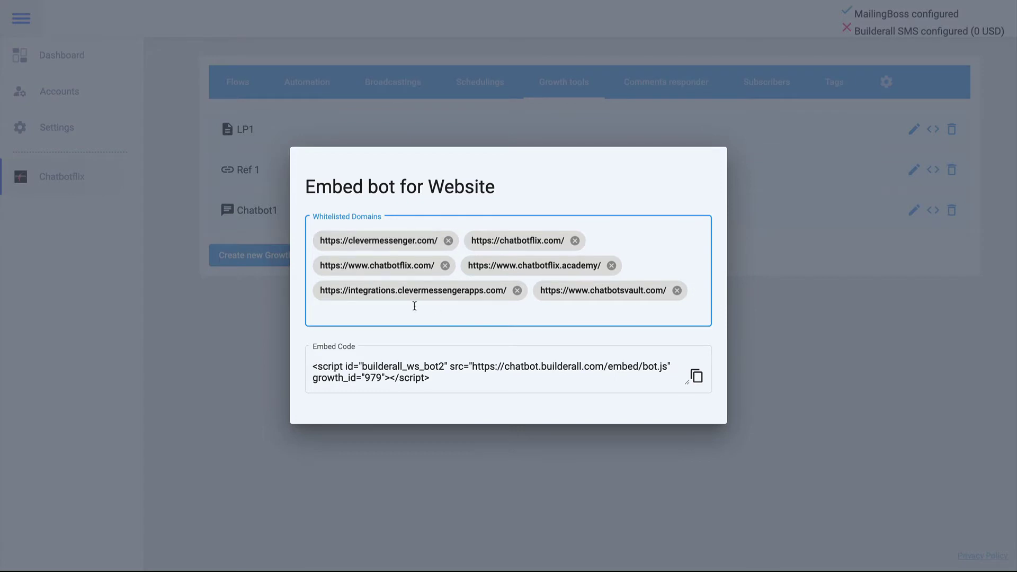
pyautogui.write('https://wassilibirbilis.com')
pyautogui.press('Return')
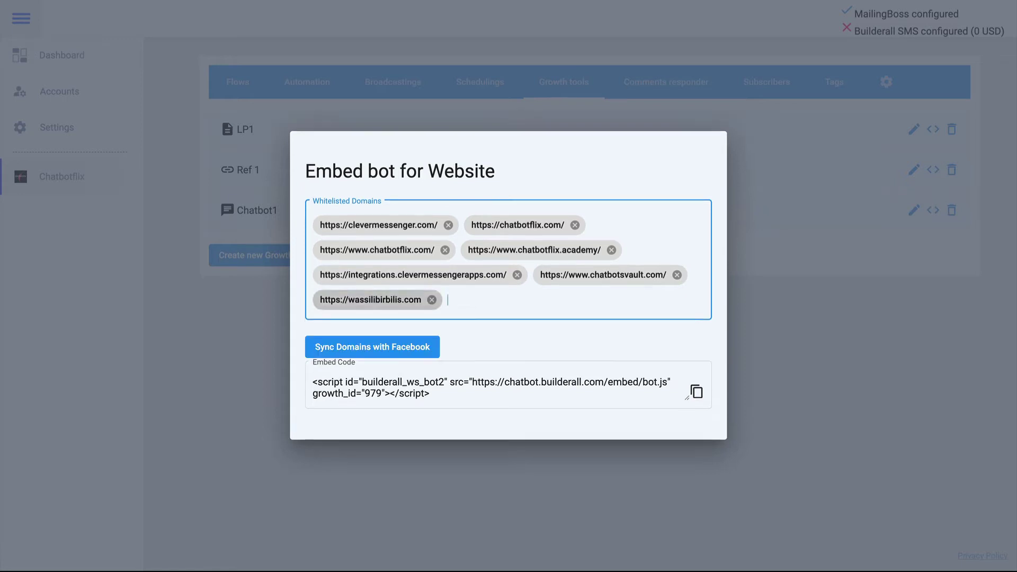
pyautogui.click(373, 348)
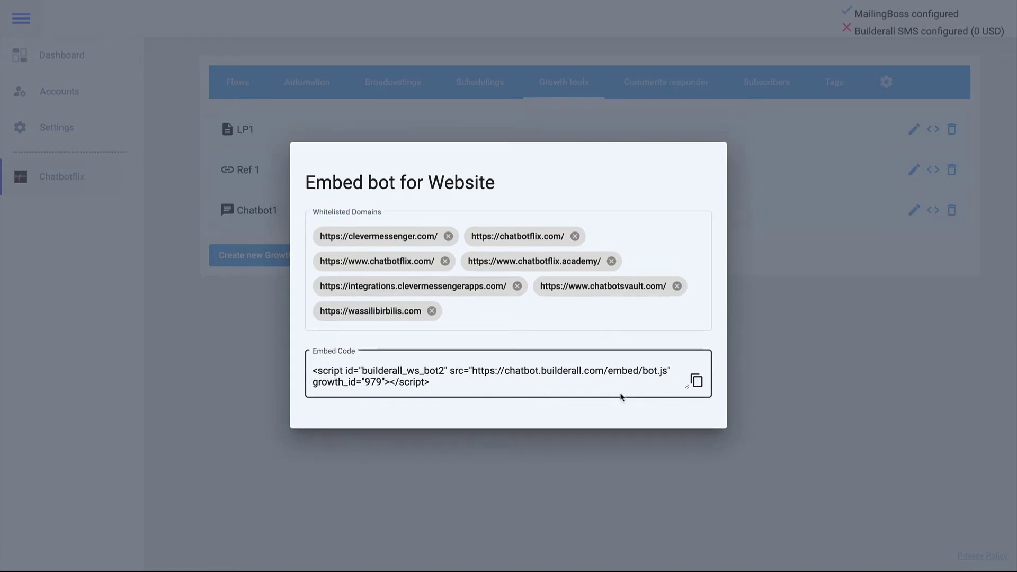
# - Copy Chatbot1's website embed code, select its full script text, and close the embed dialog
pyautogui.click(696, 380)
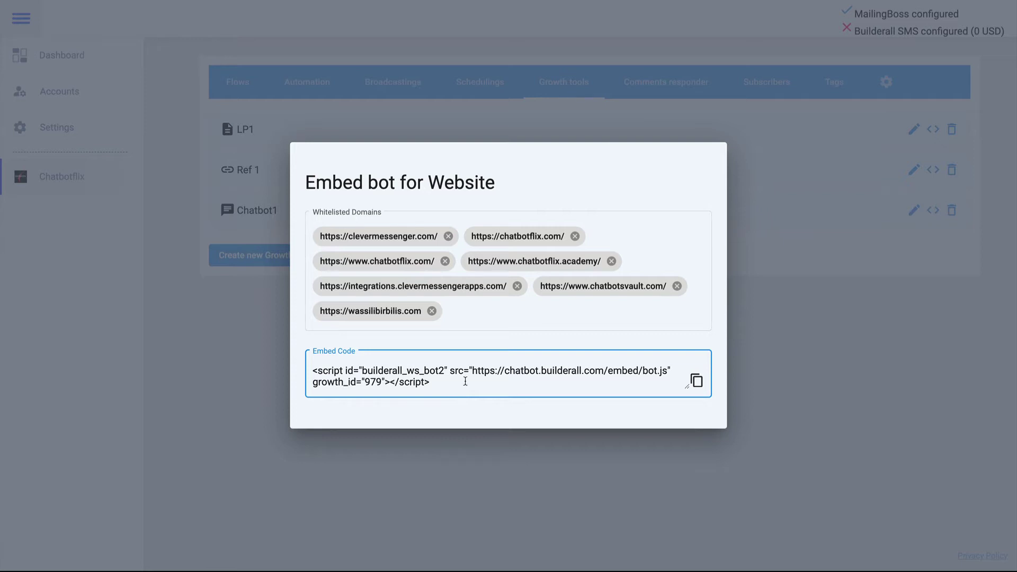
pyautogui.moveTo(439, 384); pyautogui.dragTo(309, 370)
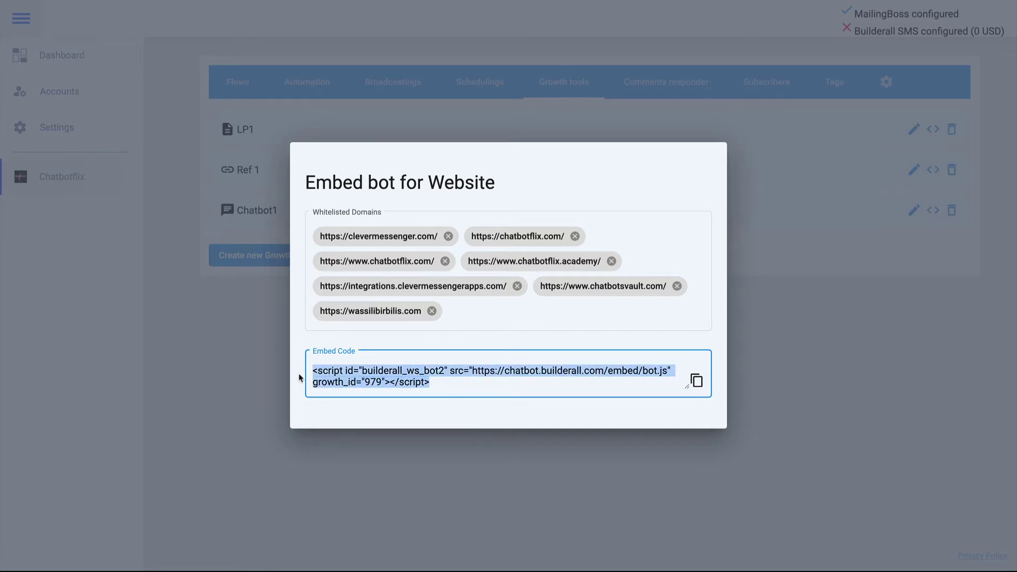
pyautogui.click(502, 386)
pyautogui.moveTo(500, 386); pyautogui.dragTo(309, 376)
pyautogui.click(464, 381)
pyautogui.moveTo(464, 382); pyautogui.dragTo(309, 376)
pyautogui.click(239, 313)
# - Create a new Ads JSON growth tool named Ads1
pyautogui.click(248, 258)
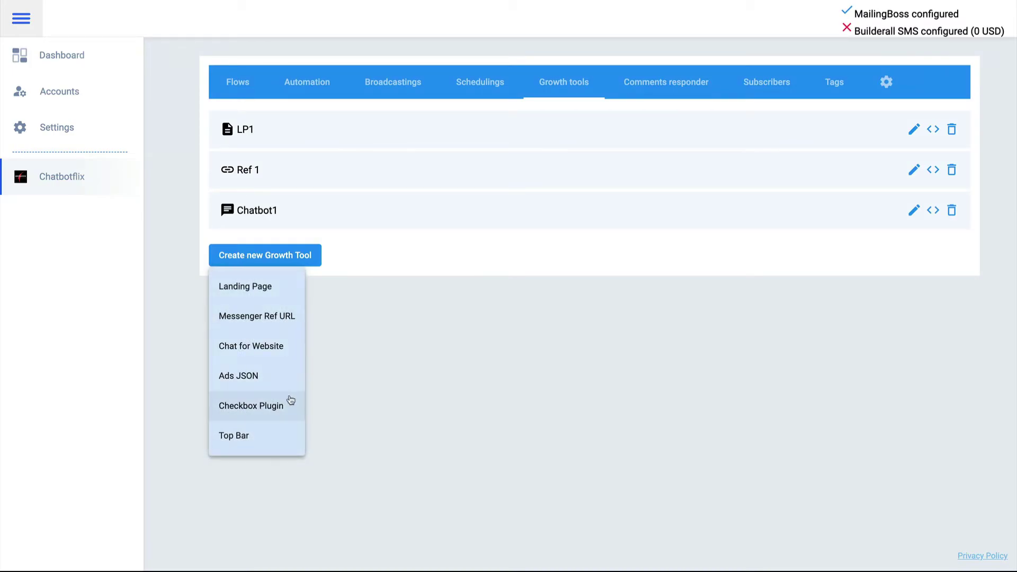
pyautogui.click(276, 378)
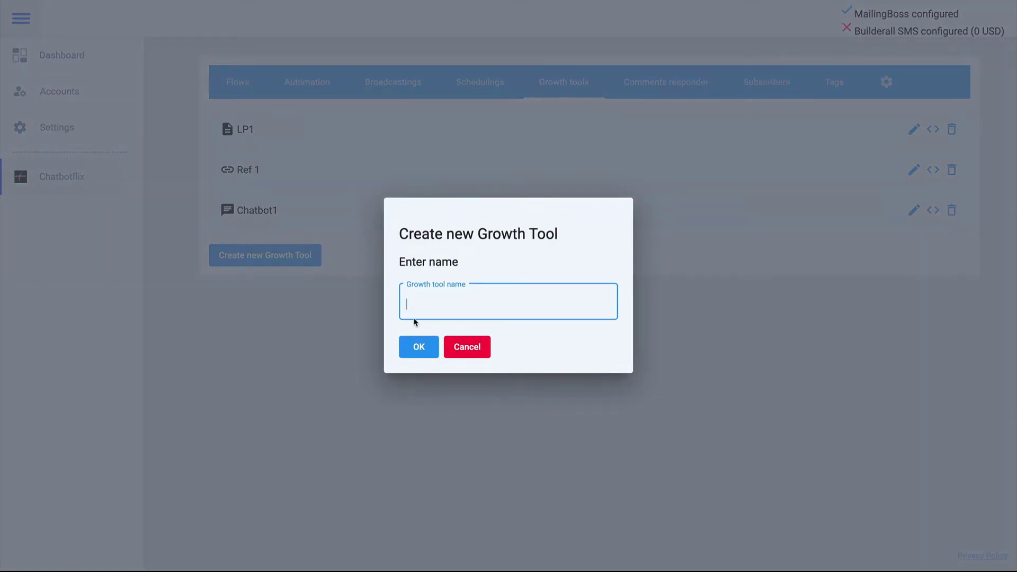
pyautogui.write('Ads1')
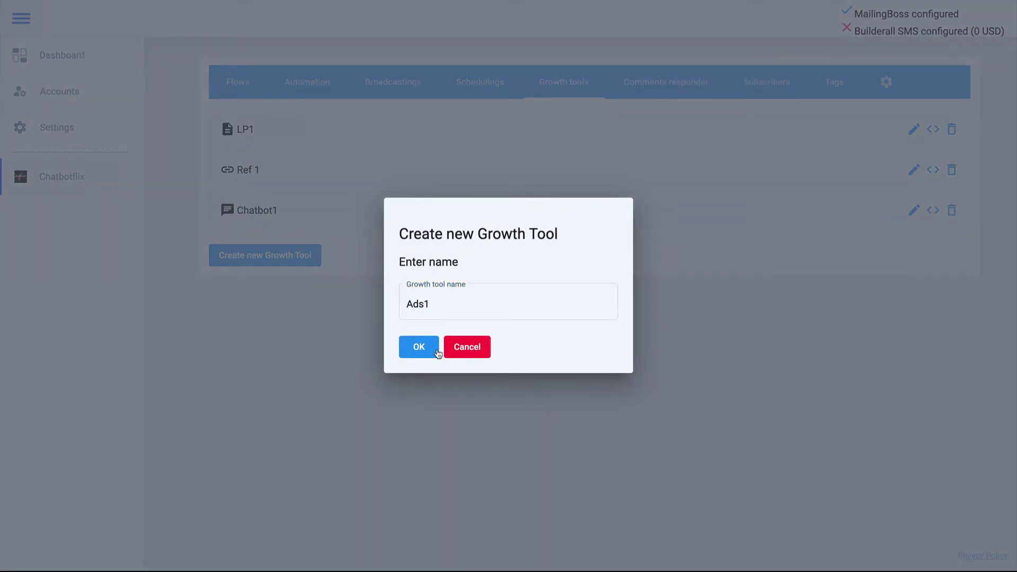
pyautogui.click(437, 352)
# - Set Ads1's flow to Ebook to generate its JSON data and save the growth tool
pyautogui.click(926, 250)
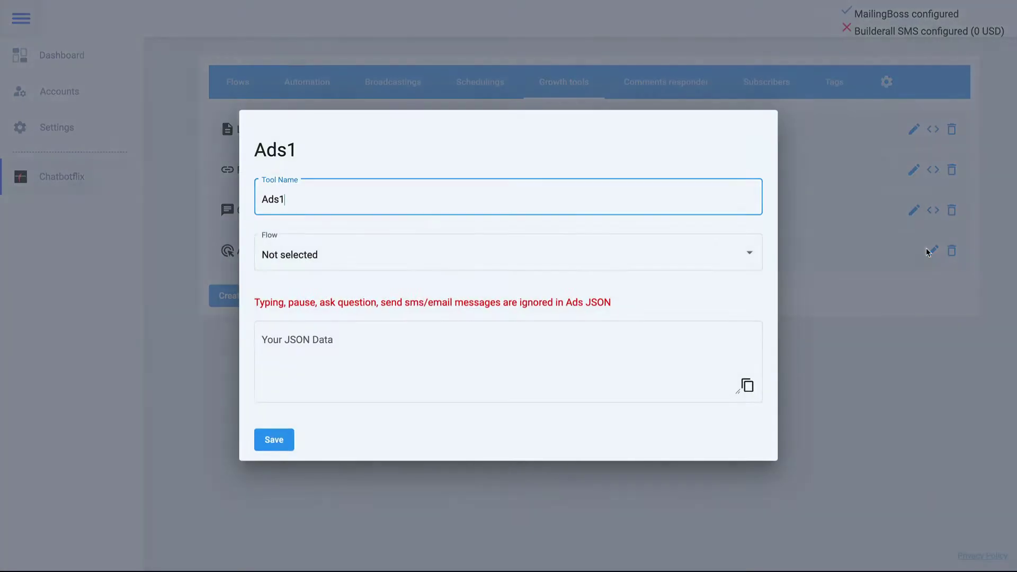
pyautogui.click(398, 245)
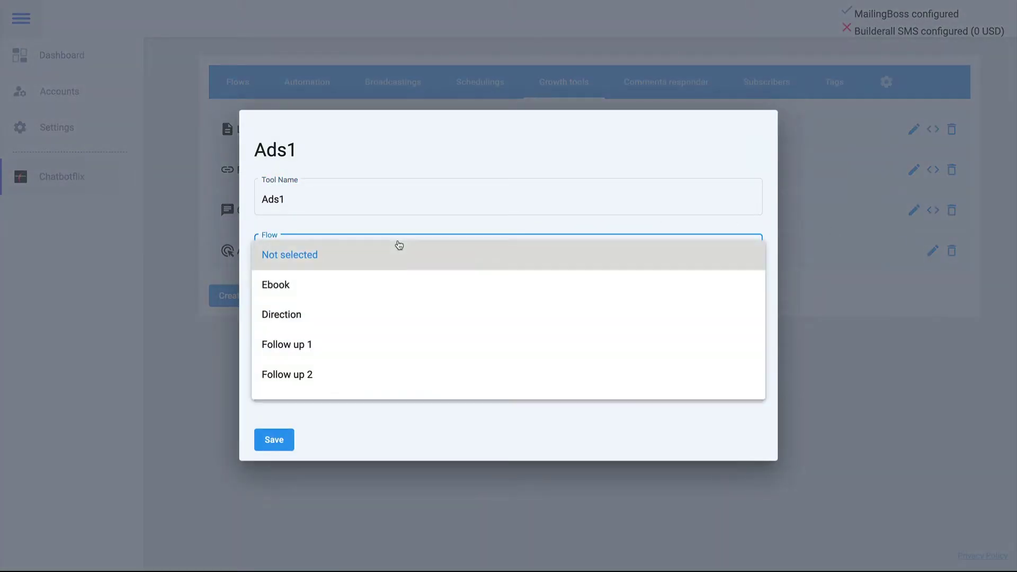
pyautogui.click(362, 286)
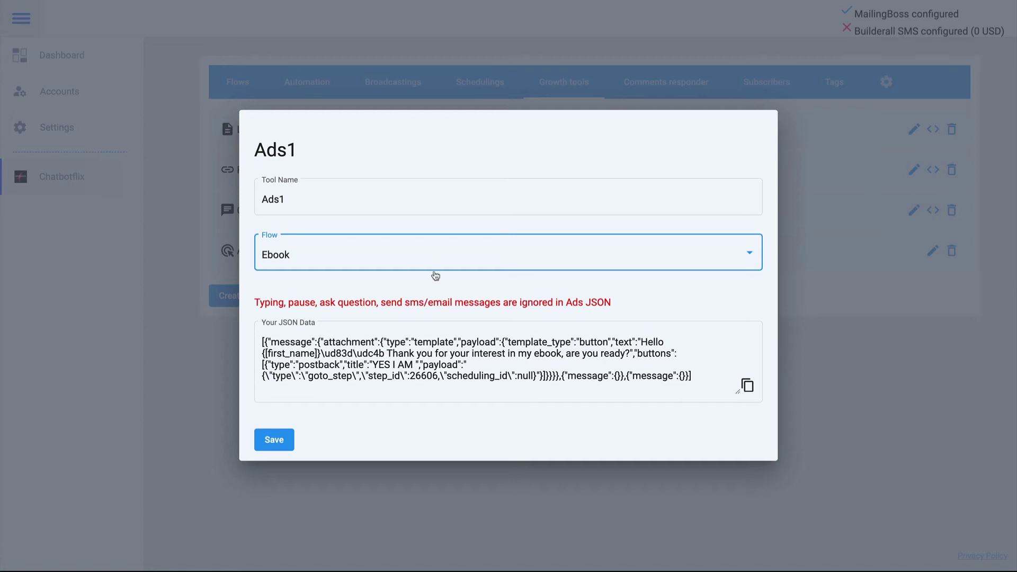
pyautogui.click(361, 392)
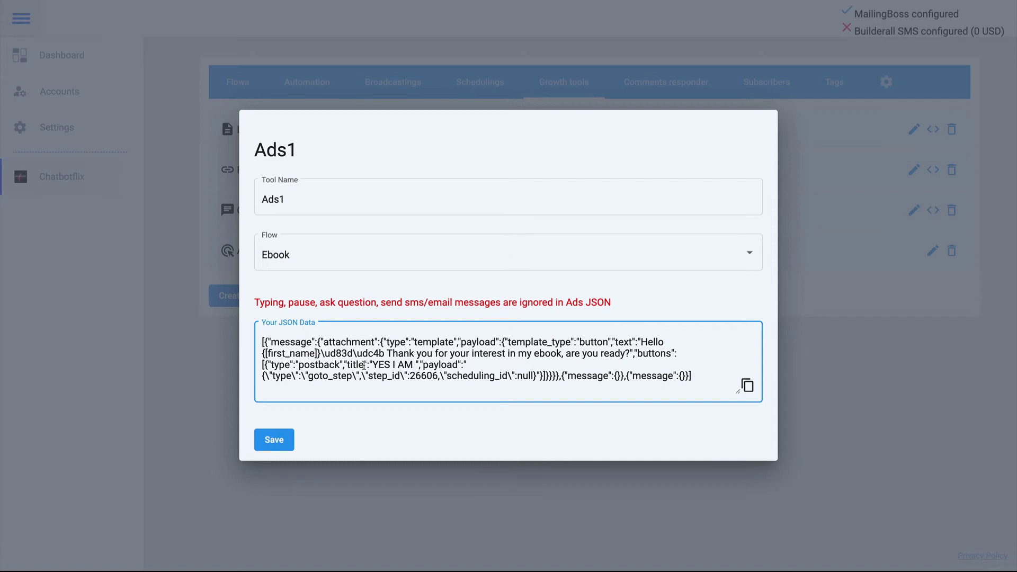
pyautogui.click(277, 442)
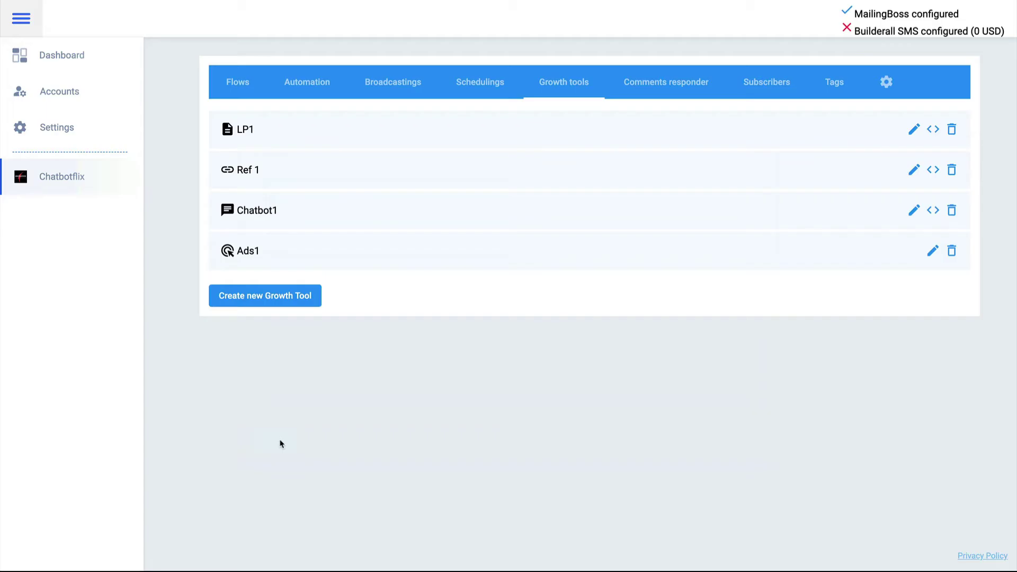
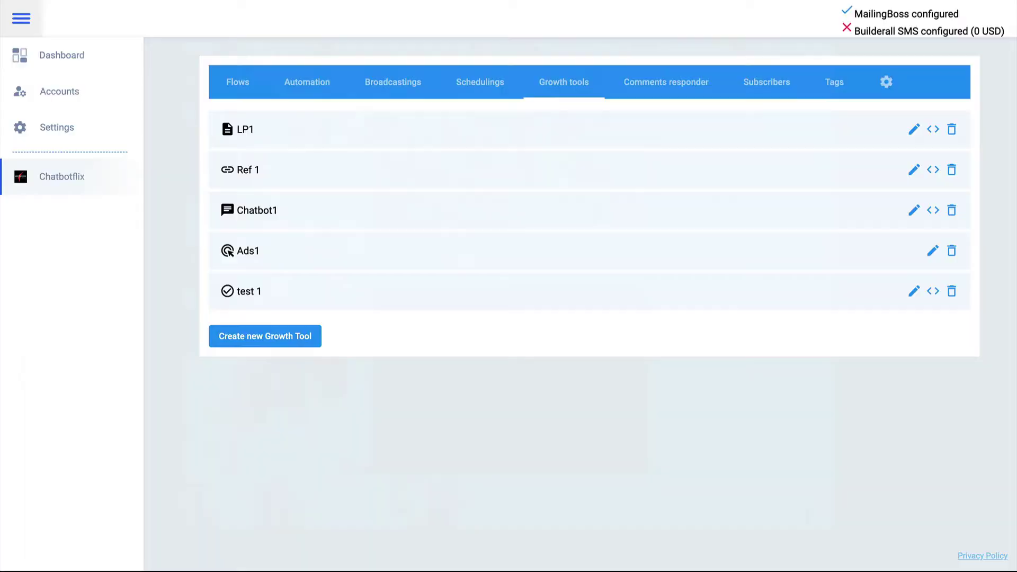
# - Set the flow that starts after the button is clicked to Ebook for the test 1 checkbox plugin, keep the Light skin, and save
pyautogui.click(913, 291)
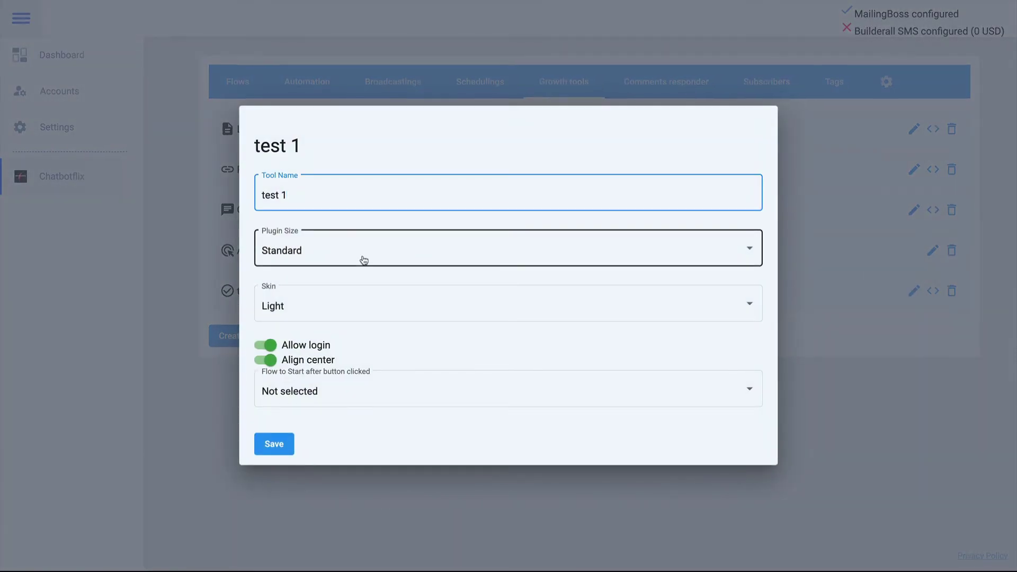
pyautogui.click(363, 406)
pyautogui.click(357, 424)
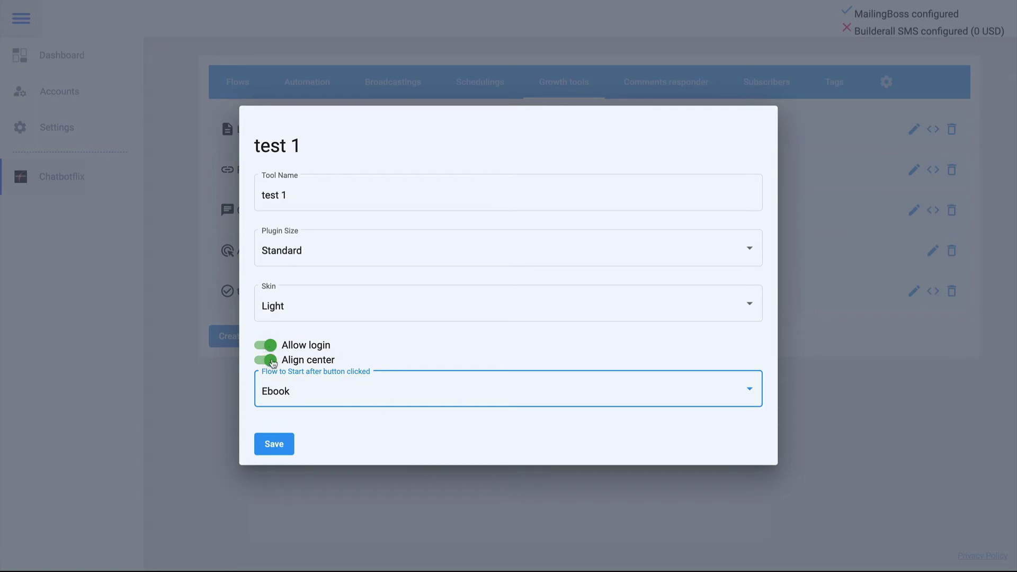
pyautogui.click(292, 310)
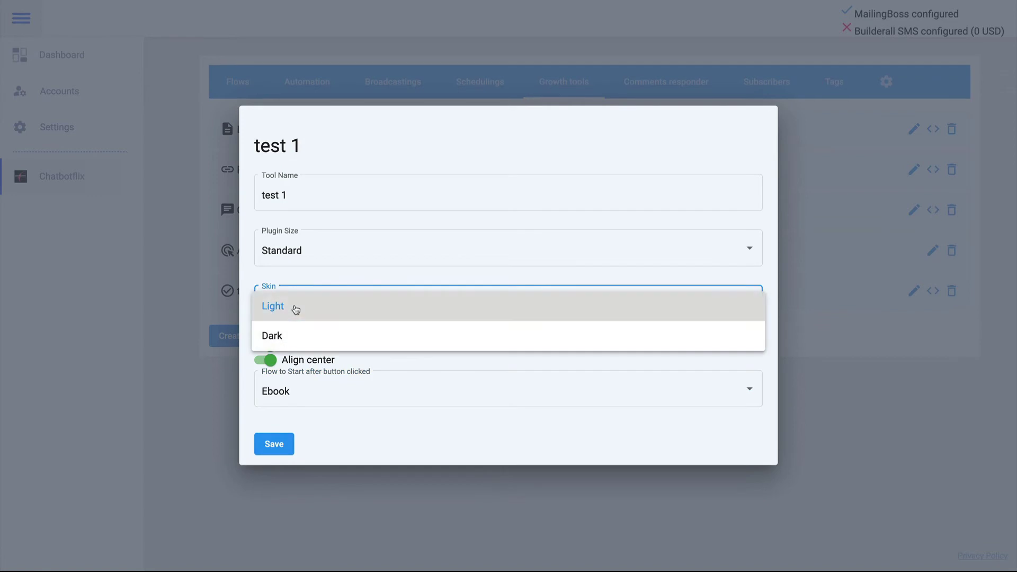
pyautogui.click(259, 276)
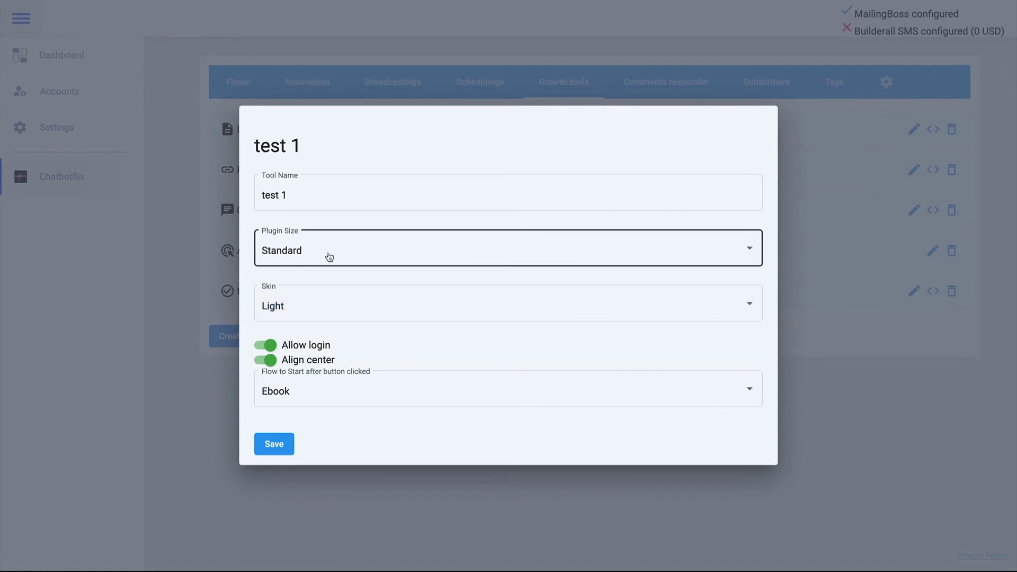
pyautogui.click(276, 446)
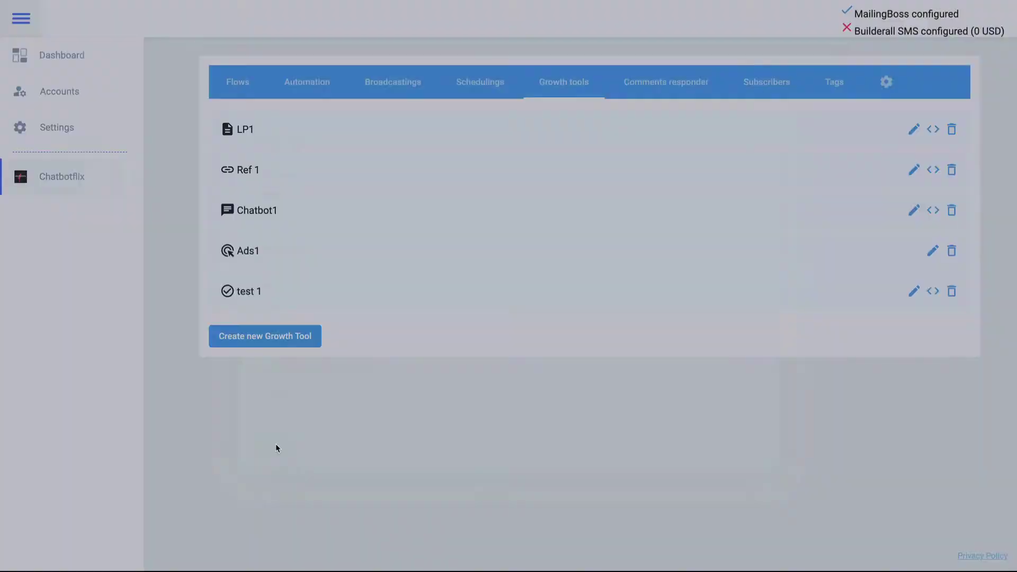
# - Review the whitelisted domains and embed codes of the test 1 checkbox plugin, and close the embed dialog
pyautogui.click(933, 292)
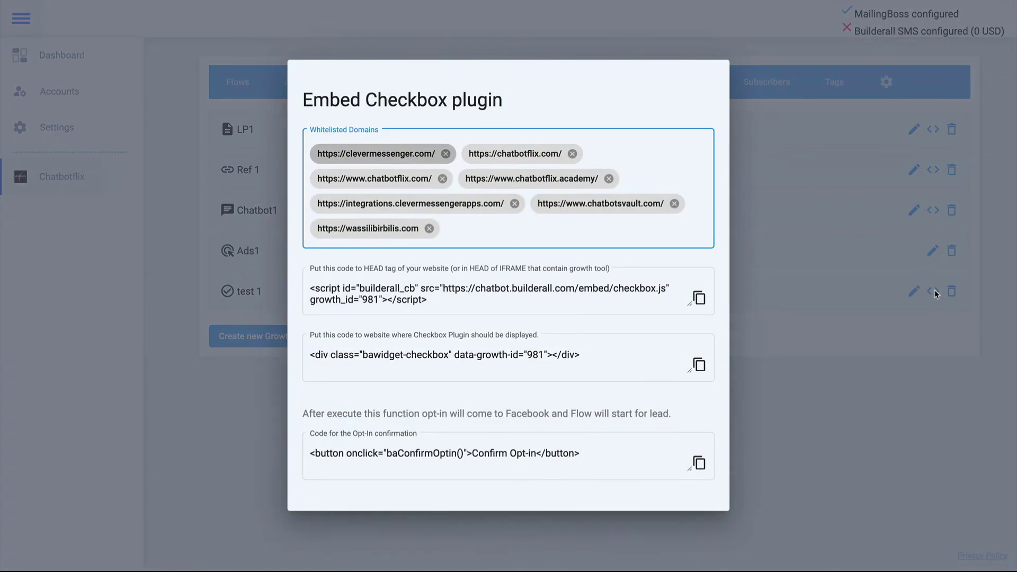
pyautogui.click(471, 231)
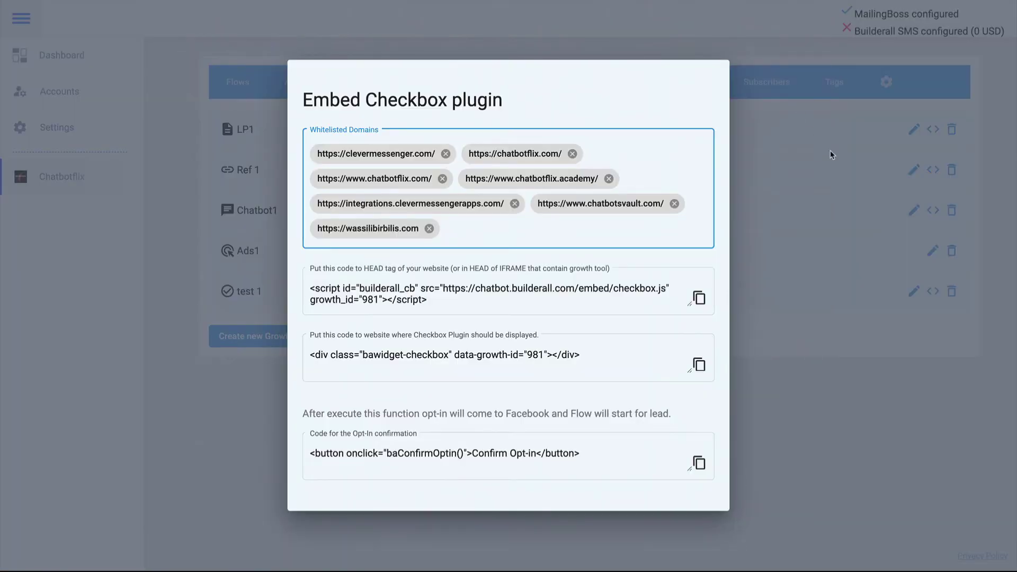
pyautogui.click(831, 157)
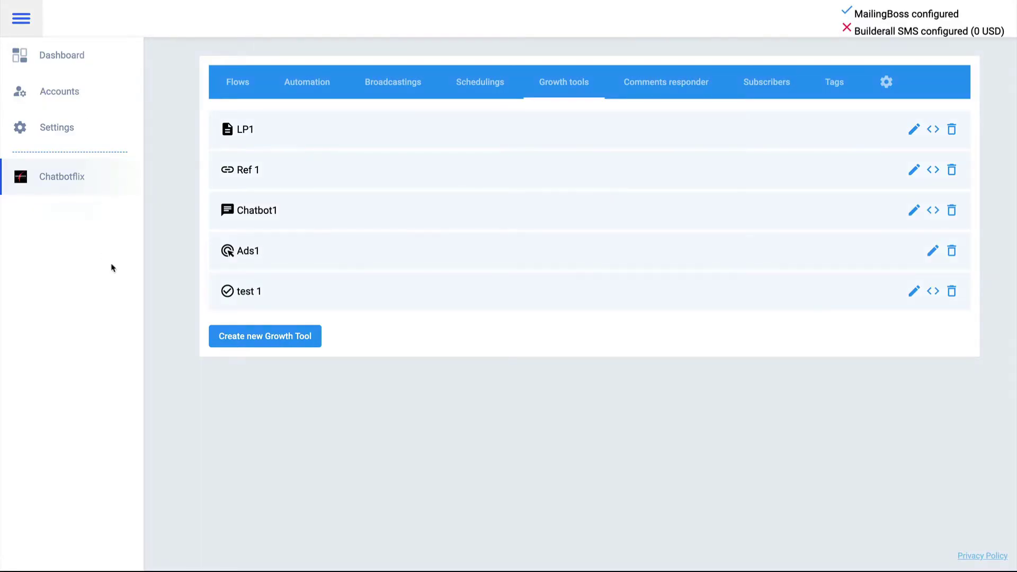
# - Create a new Top Bar growth tool named top1
pyautogui.click(276, 337)
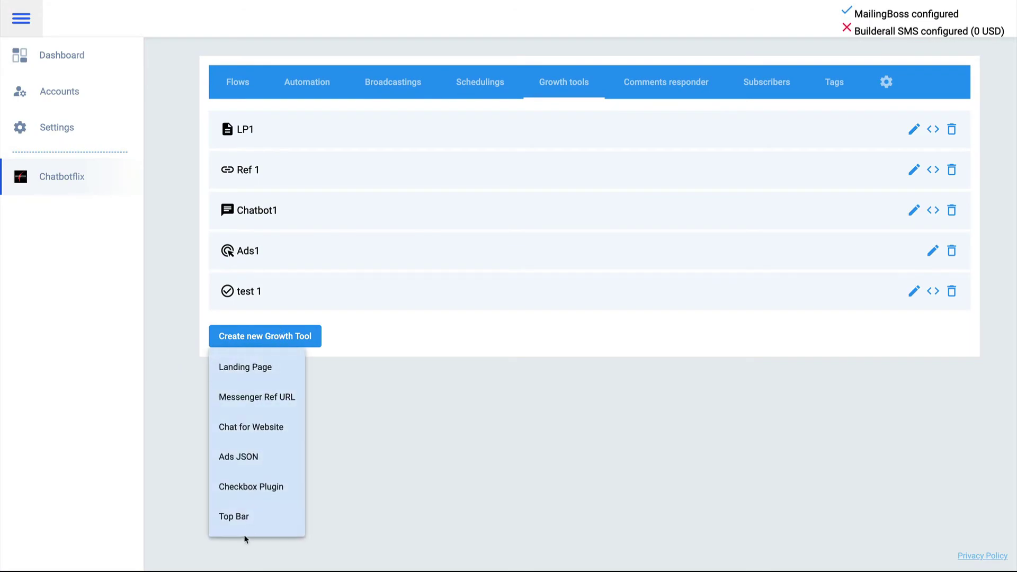
pyautogui.click(238, 517)
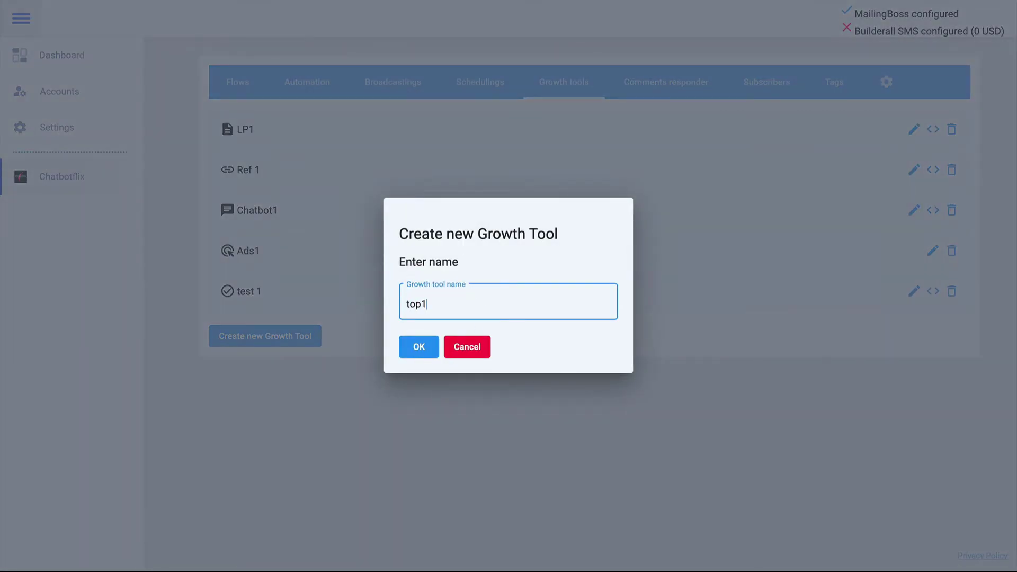
pyautogui.click(427, 349)
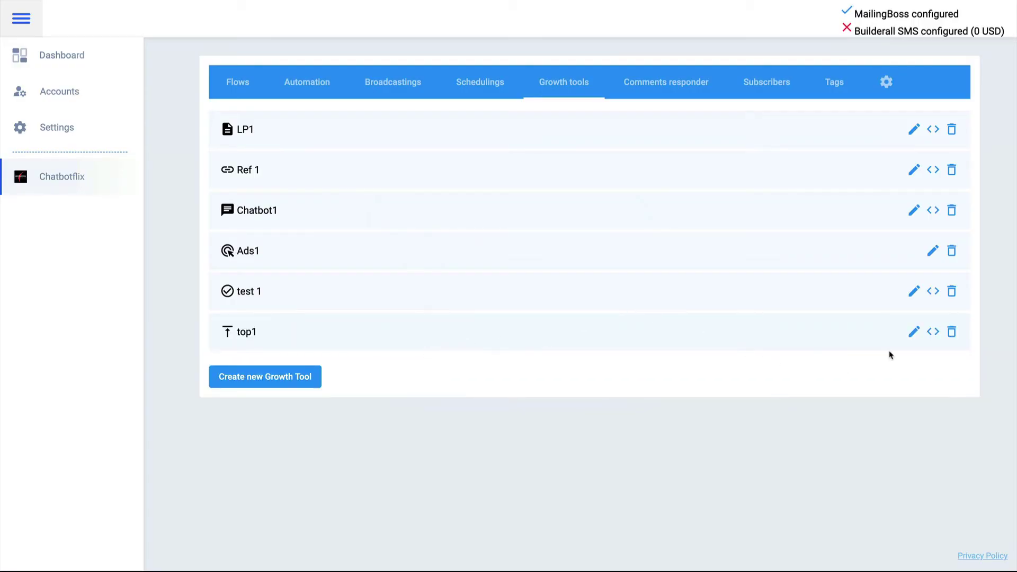
# - Open top1's settings and set its submit action to Show submitted state
pyautogui.click(911, 334)
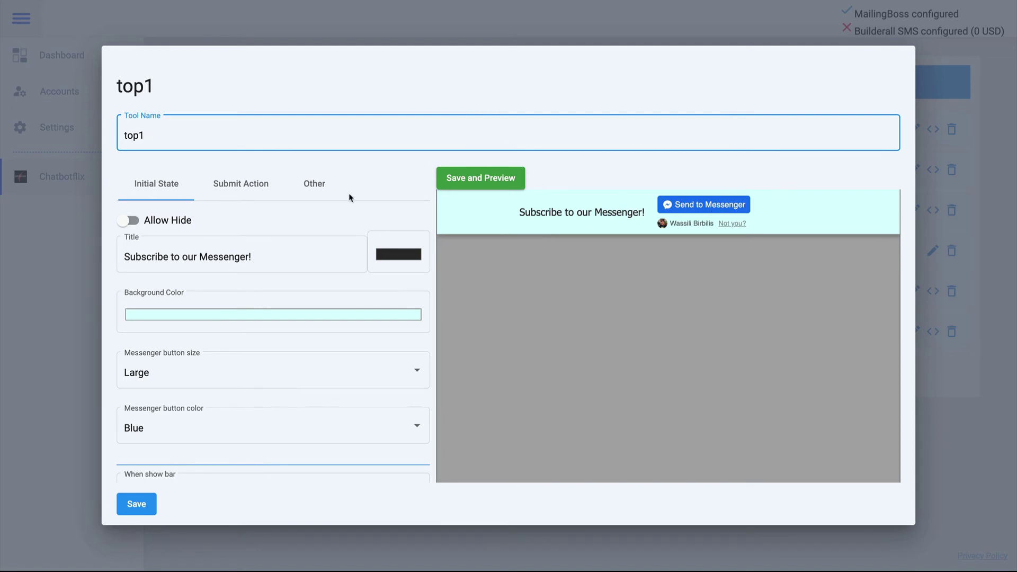
pyautogui.click(236, 187)
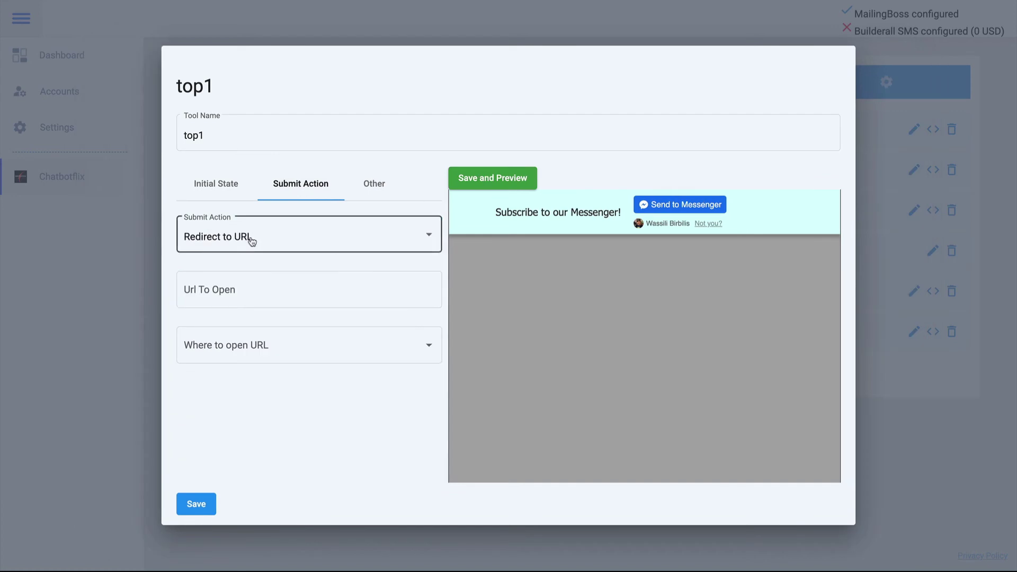
pyautogui.click(251, 241)
pyautogui.click(249, 206)
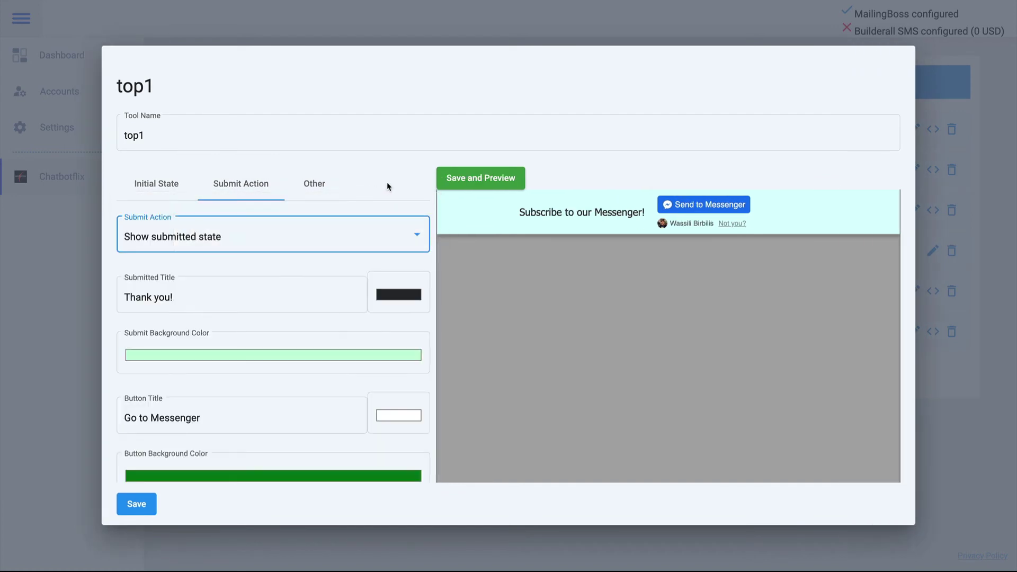
# - Set top1's flow to start after the button is clicked to Ebook and save the growth tool
pyautogui.click(326, 194)
pyautogui.click(331, 238)
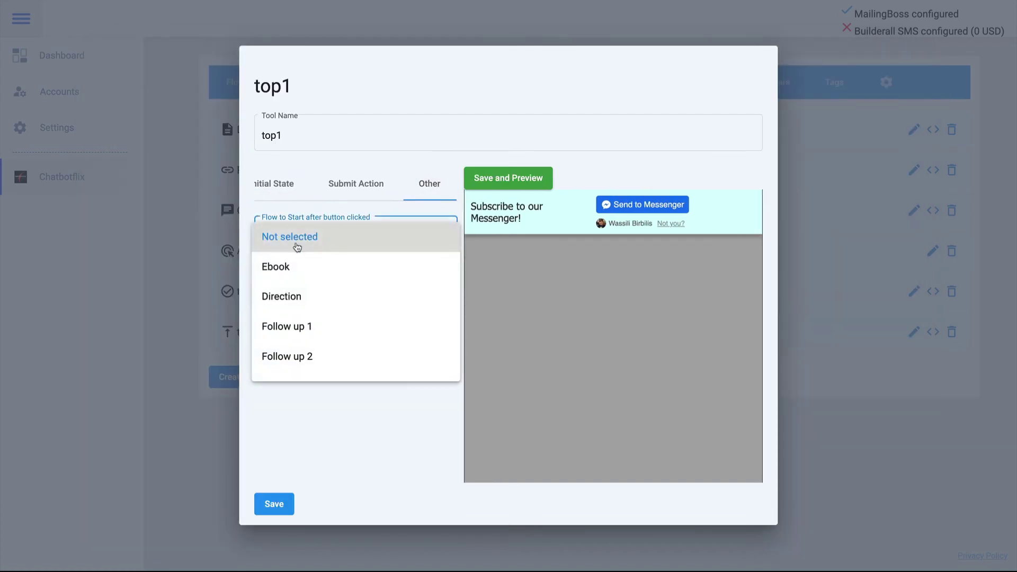
pyautogui.click(291, 269)
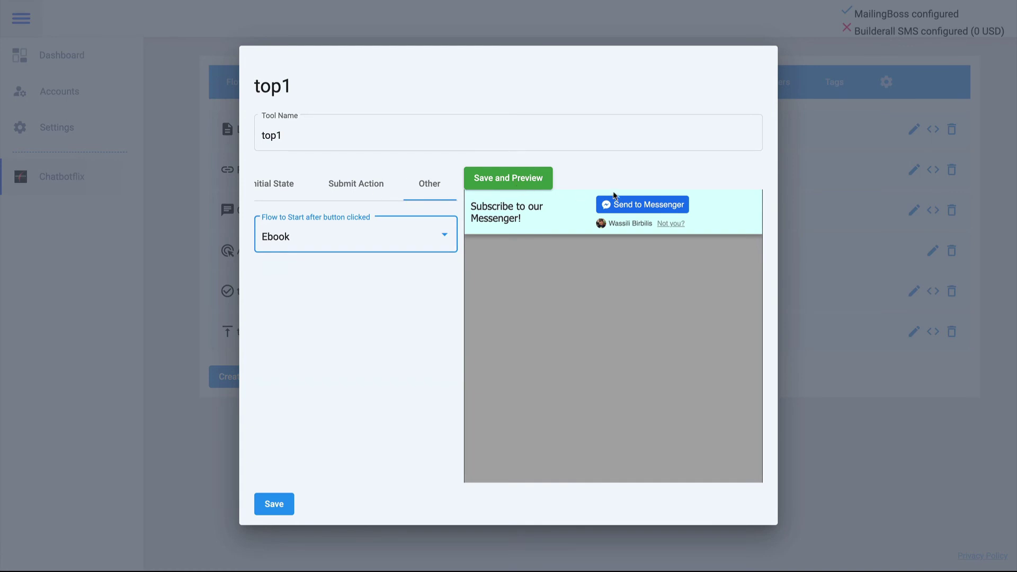
pyautogui.click(293, 503)
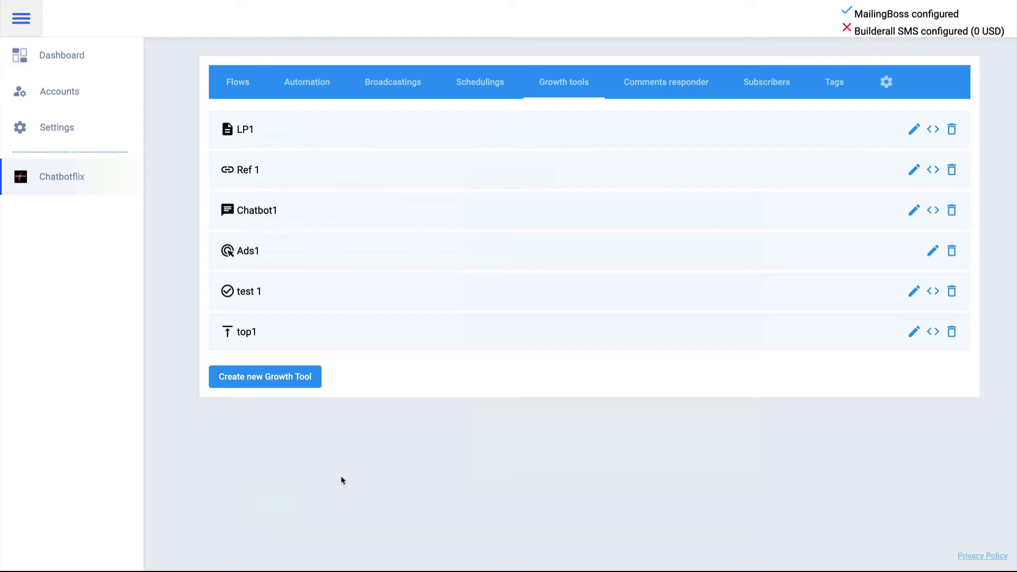
# - Check top1's whitelisted domains, copy its website embed code for the HEAD tag, and close the embed dialog
pyautogui.click(933, 334)
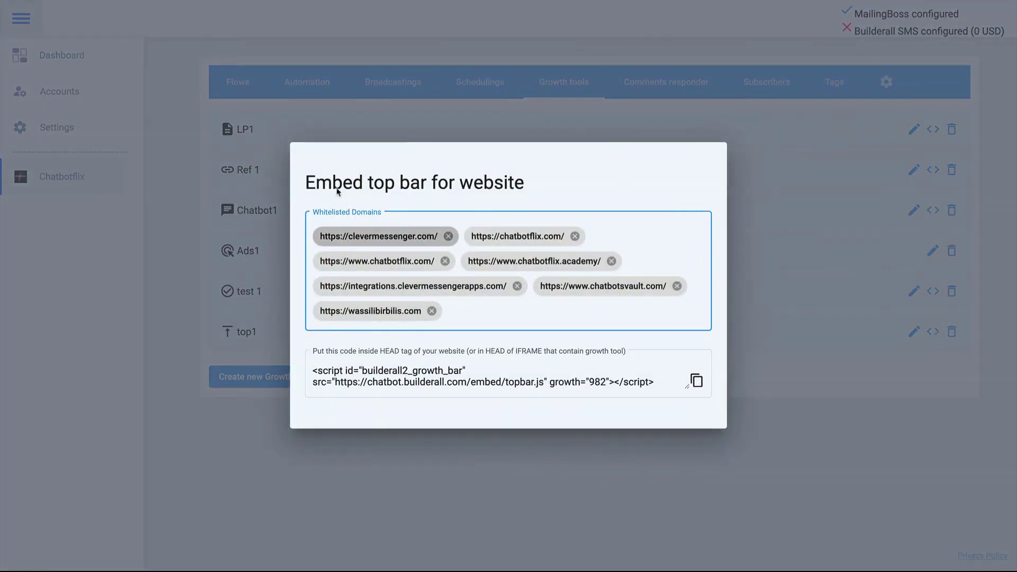
pyautogui.click(513, 310)
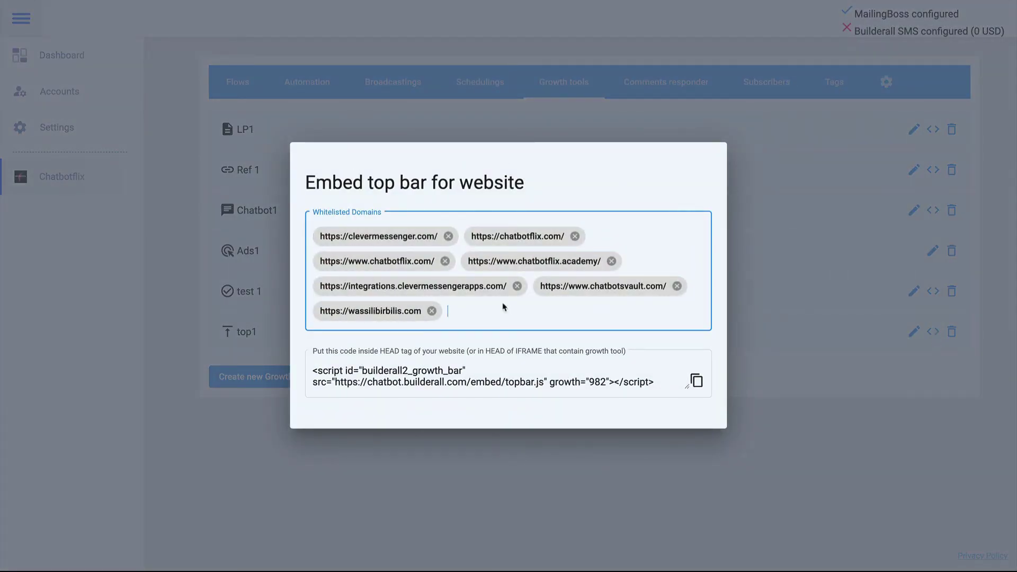
pyautogui.click(697, 381)
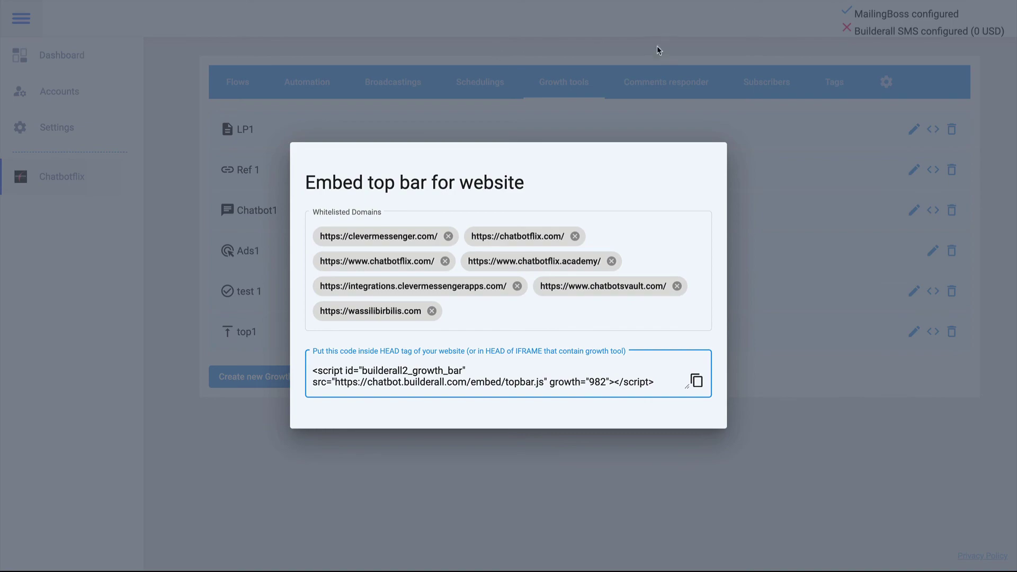
pyautogui.click(873, 400)
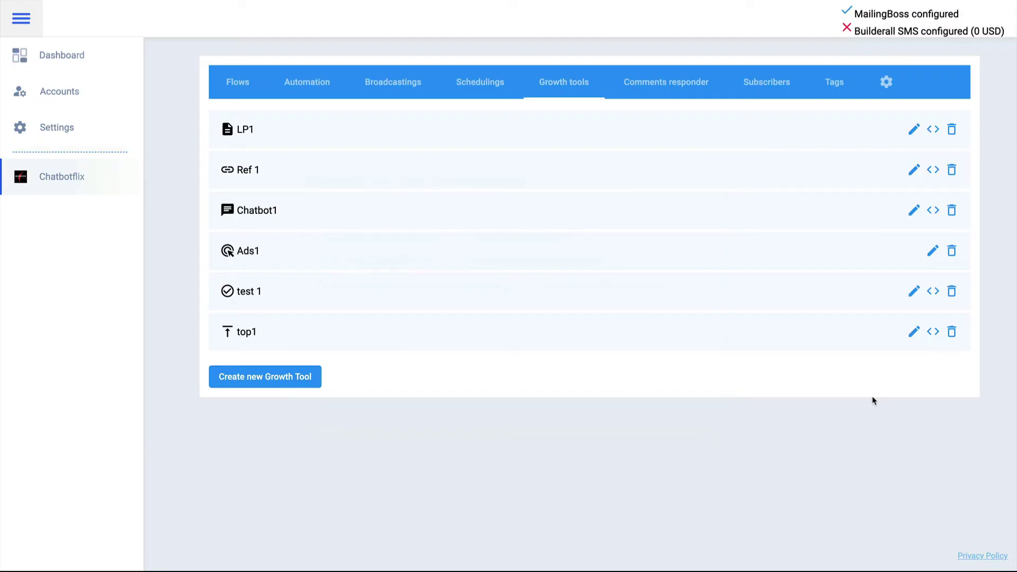